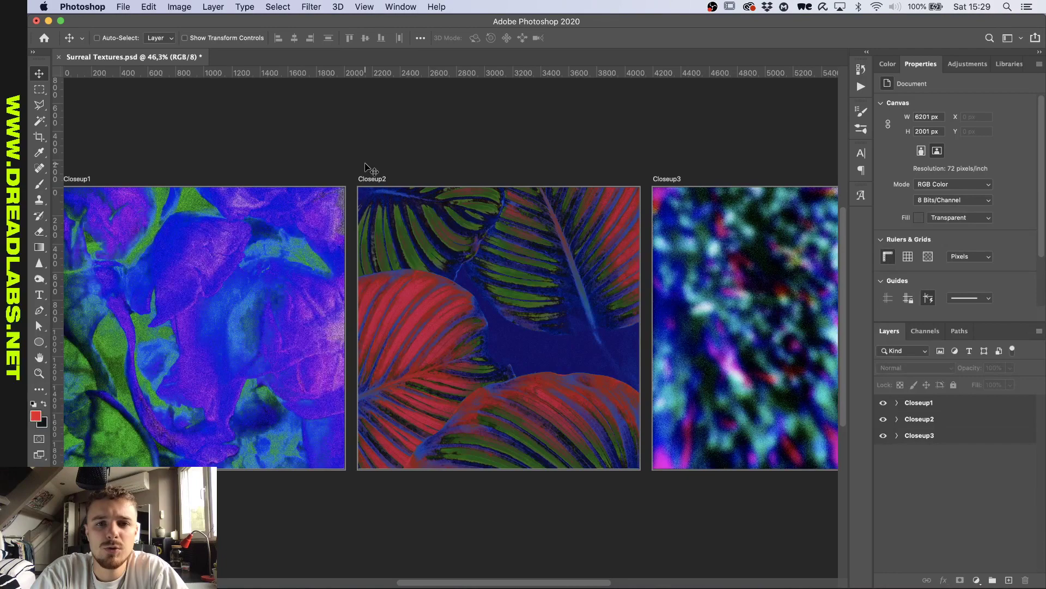
# Step: Expand the Closeup1 artboard's layers and select its Hue/Saturation 1 smart object
pyautogui.scroll(-2, 402, 217)
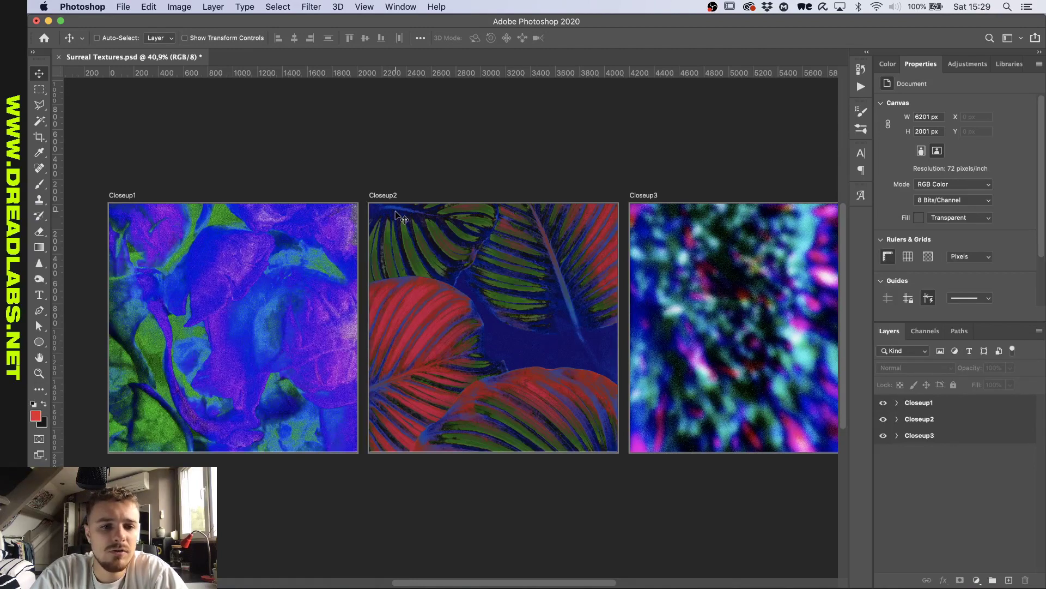
pyautogui.hscroll(3, 402, 217)
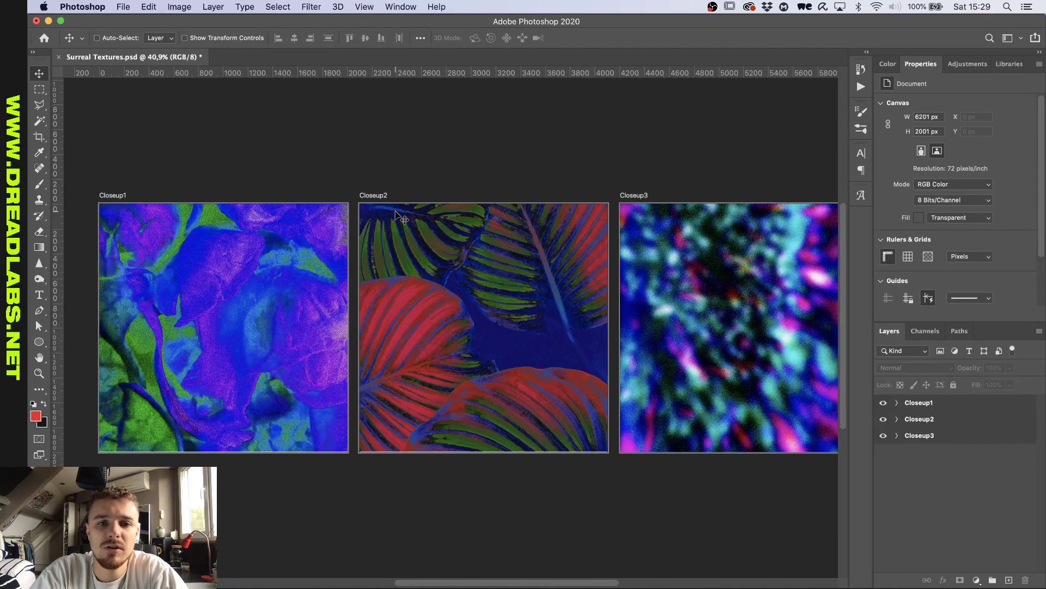
pyautogui.hscroll(2, 401, 218)
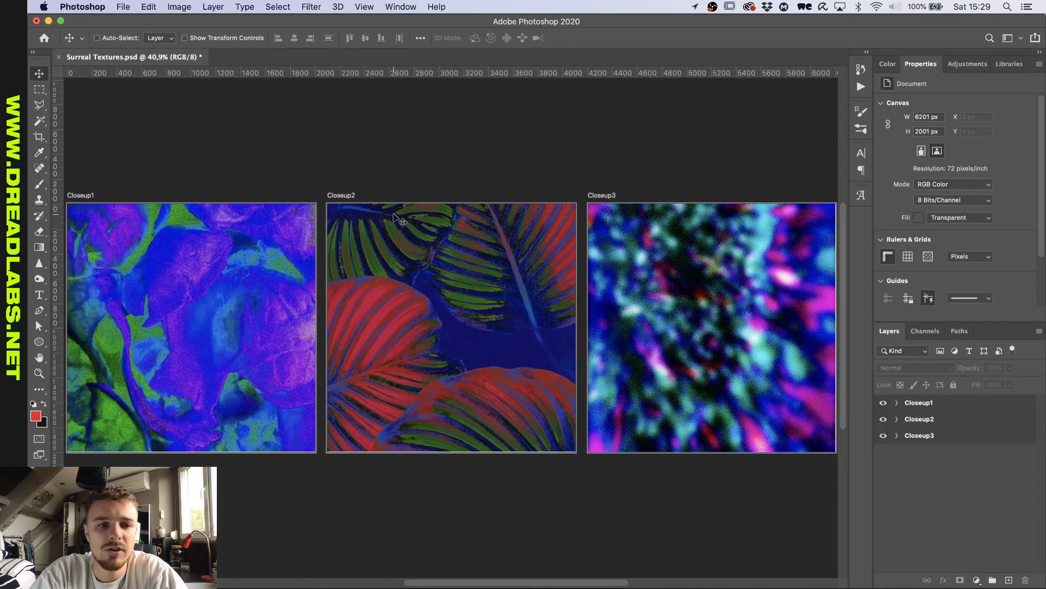
pyautogui.scroll(-1, 394, 213)
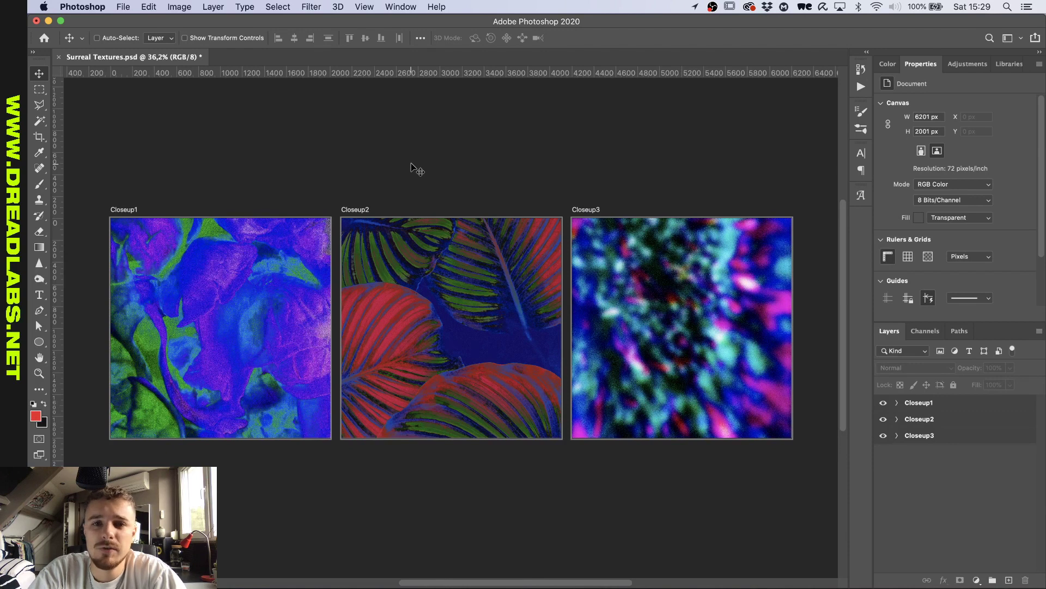
pyautogui.click(921, 406)
pyautogui.click(897, 403)
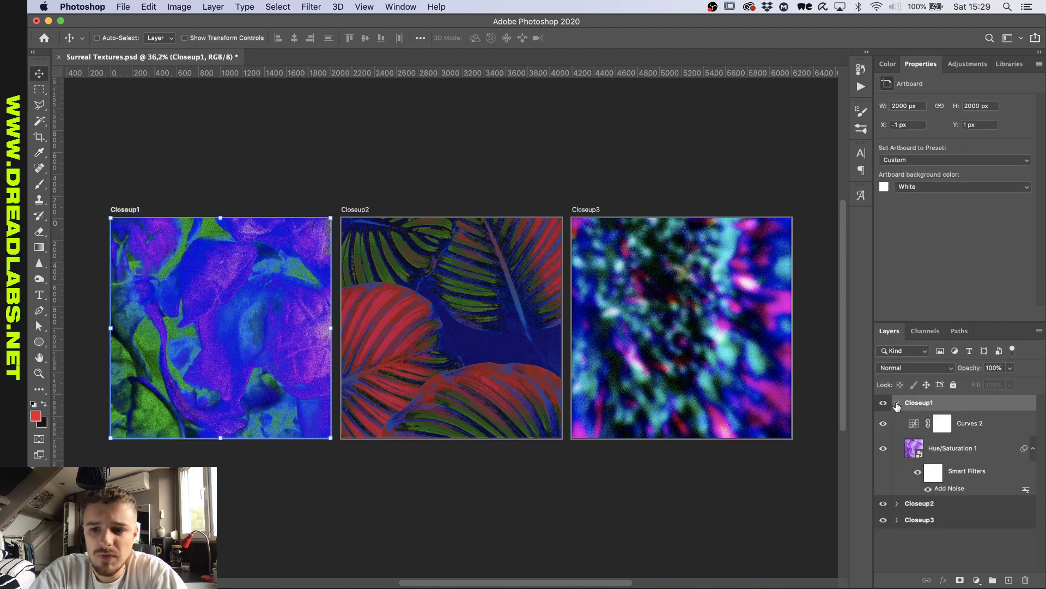
pyautogui.click(916, 448)
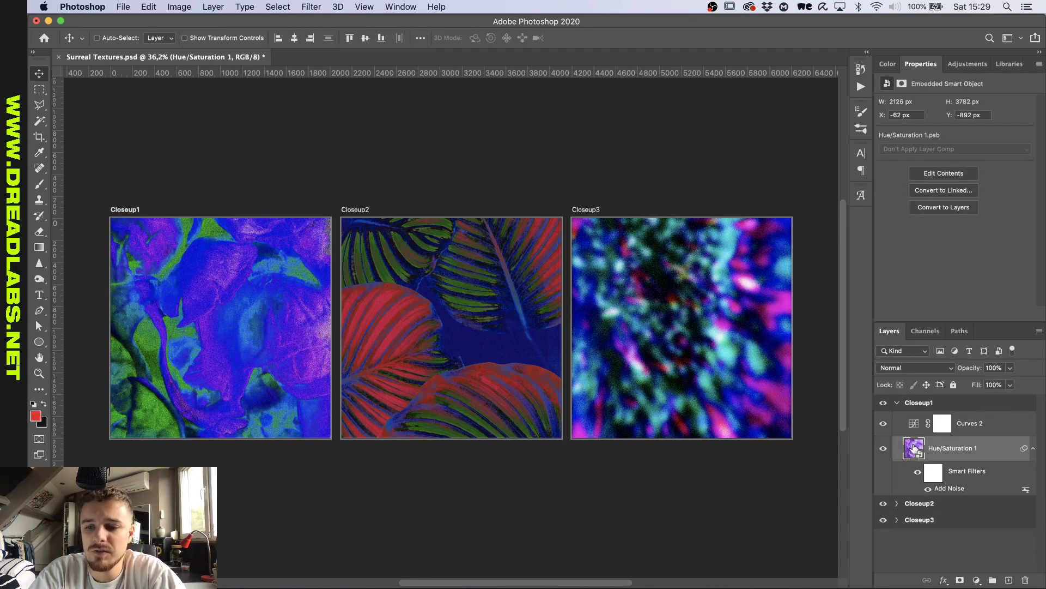
# Step: Open the Hue/Saturation 1 smart object and hide its adjustment and copy to reveal the original sprouts
pyautogui.doubleClick(915, 448)
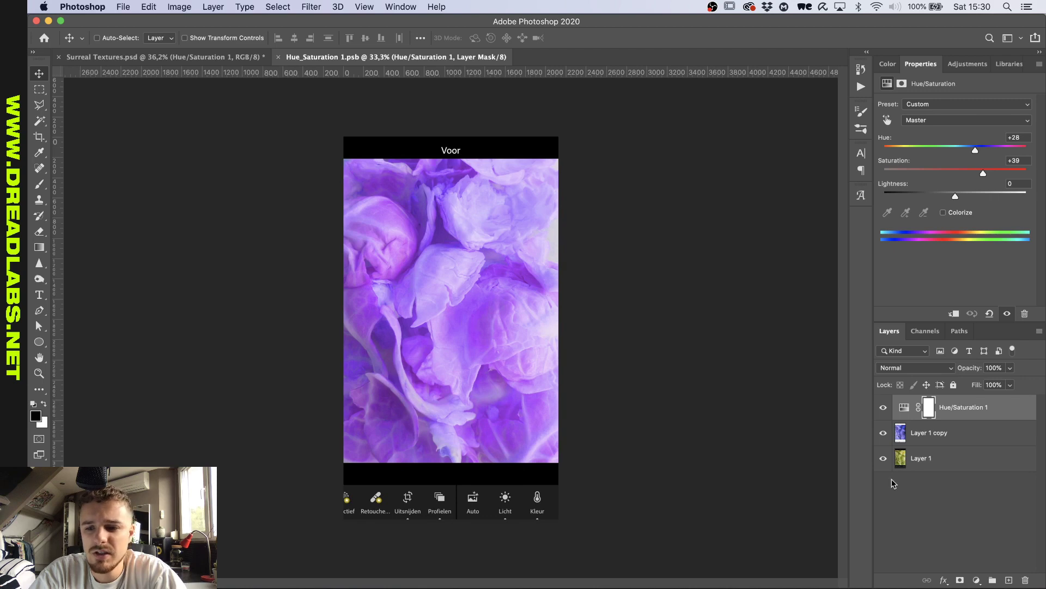
pyautogui.click(883, 407)
pyautogui.click(884, 433)
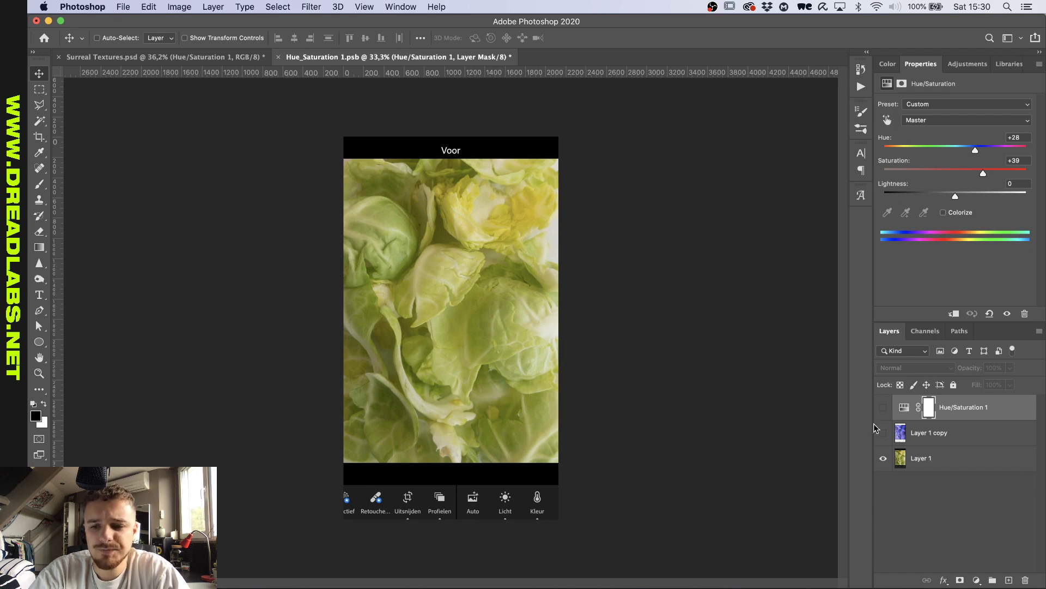
pyautogui.click(933, 436)
pyautogui.click(914, 467)
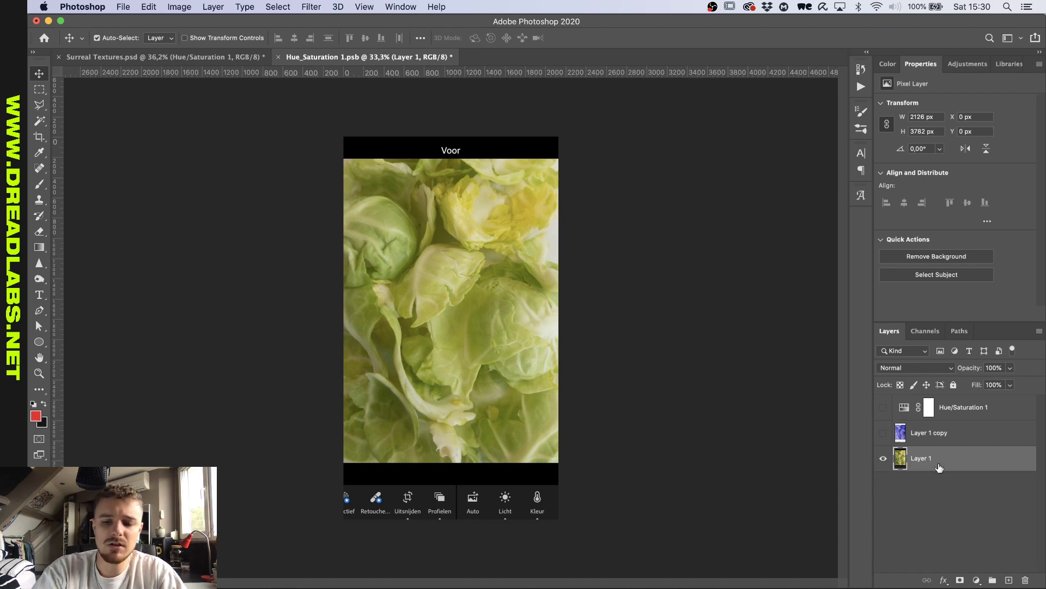
pyautogui.click(926, 442)
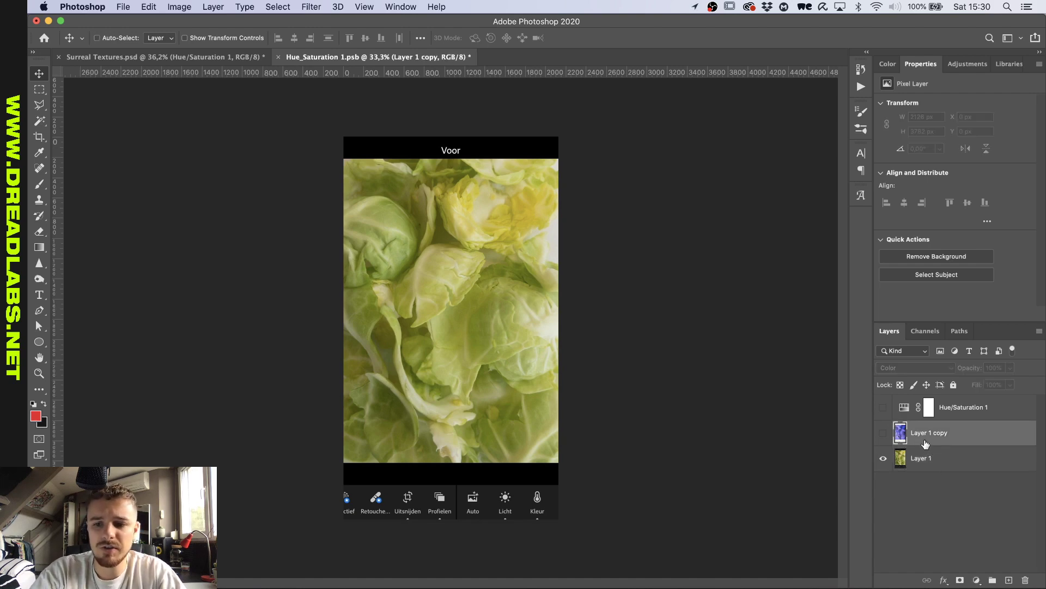
pyautogui.click(932, 462)
# Step: Duplicate and invert the sprout photo, blend it in Color mode, then remove the demo copy
pyautogui.press('super+j')
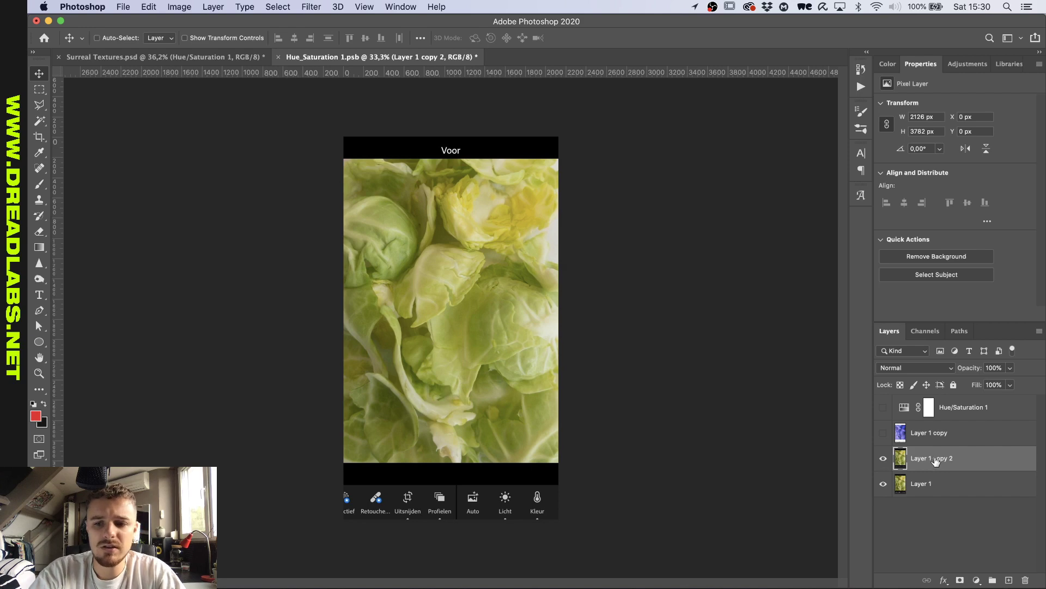
pyautogui.press('super+i')
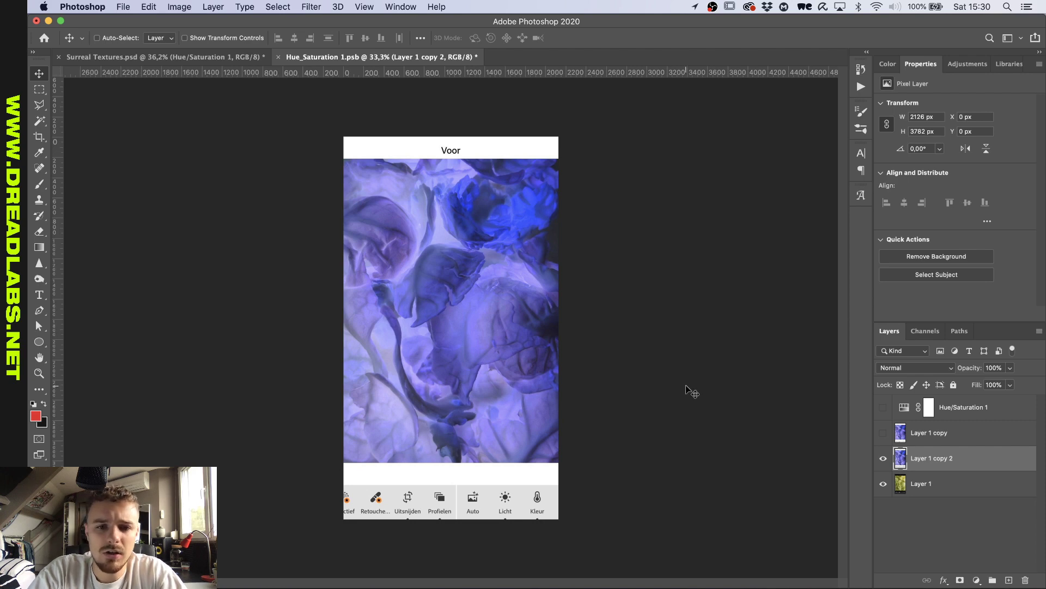
pyautogui.click(901, 364)
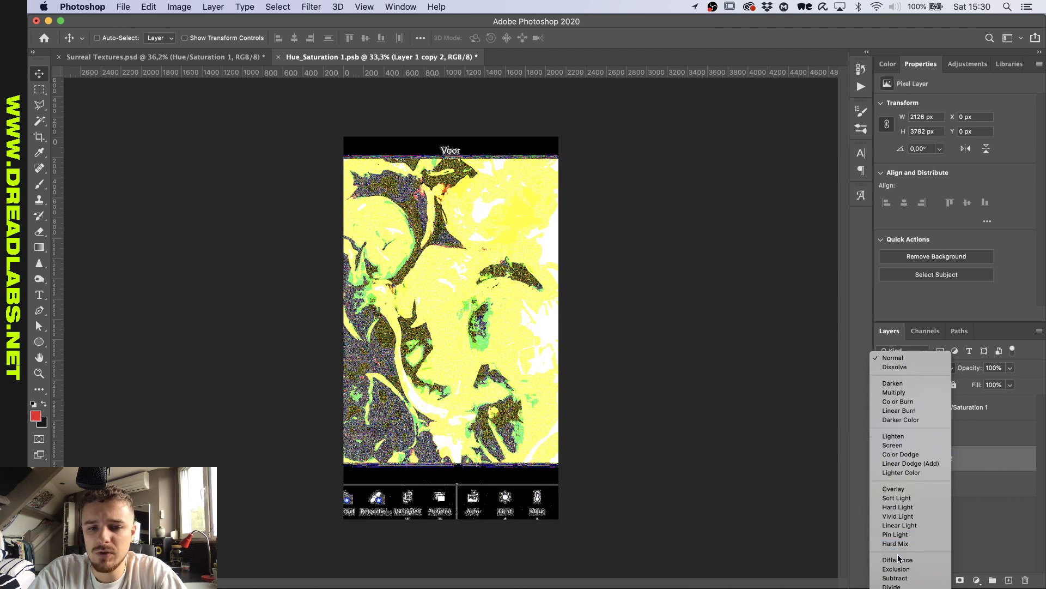
pyautogui.click(894, 586)
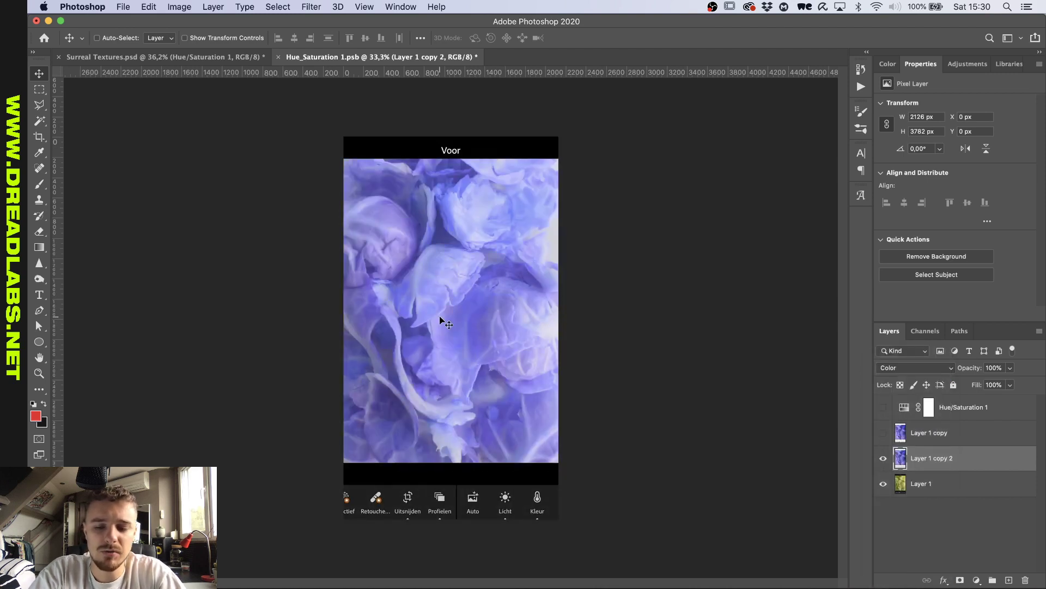
pyautogui.click(915, 368)
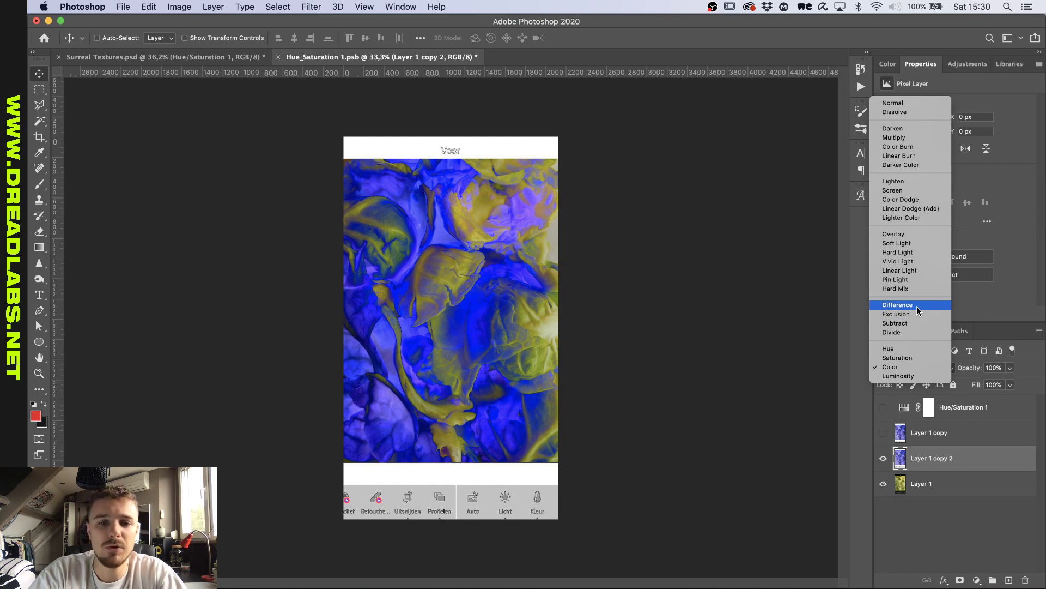
pyautogui.click(917, 305)
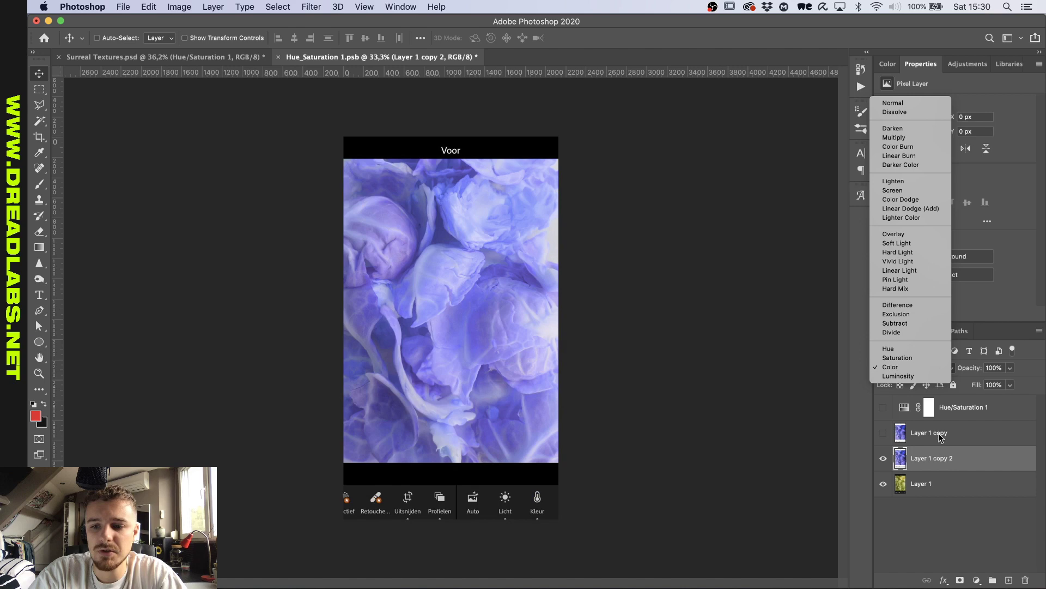
pyautogui.press('super+e')
# Step: Re-show the Hue/Saturation adjustment, preview a hue shift, then close Hue_Saturation 1.psb without saving
pyautogui.click(883, 407)
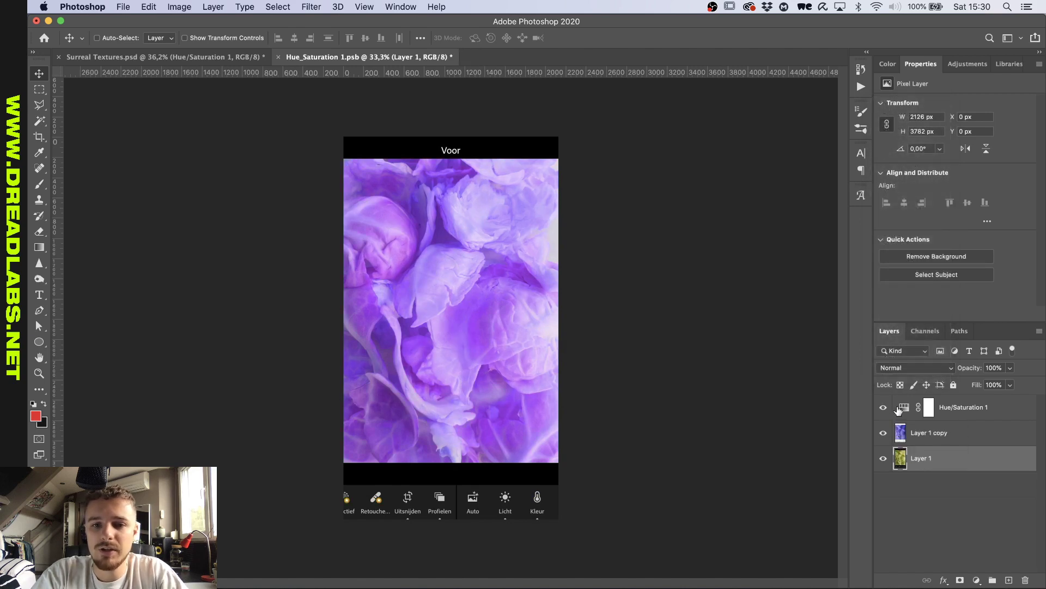
pyautogui.click(928, 408)
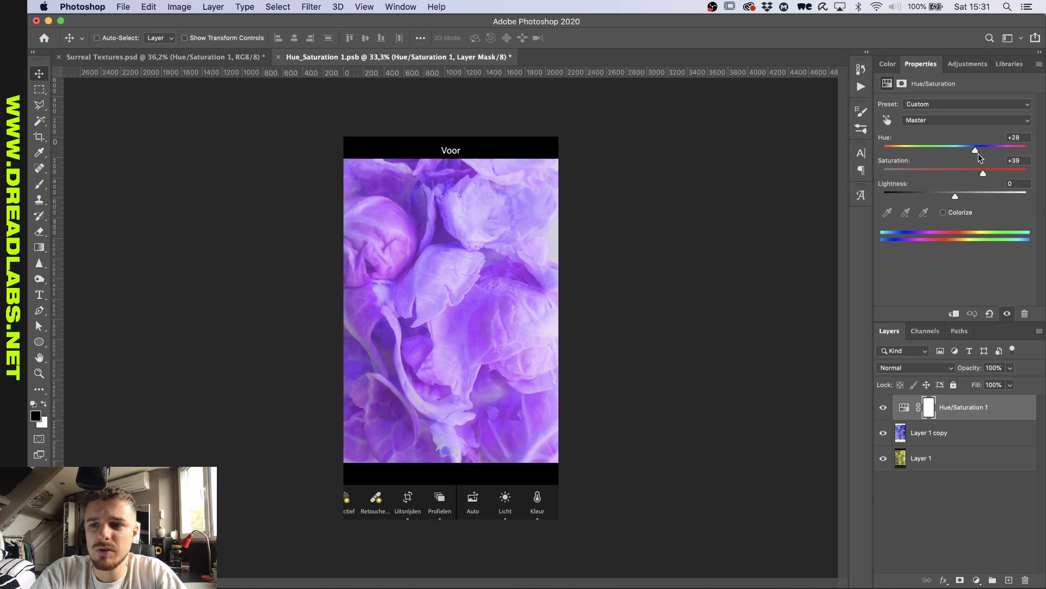
pyautogui.moveTo(970, 152)
pyautogui.mouseDown()
pyautogui.moveTo(954, 152)
pyautogui.moveTo(990, 151)
pyautogui.moveTo(963, 153)
pyautogui.moveTo(974, 152)
pyautogui.mouseUp()
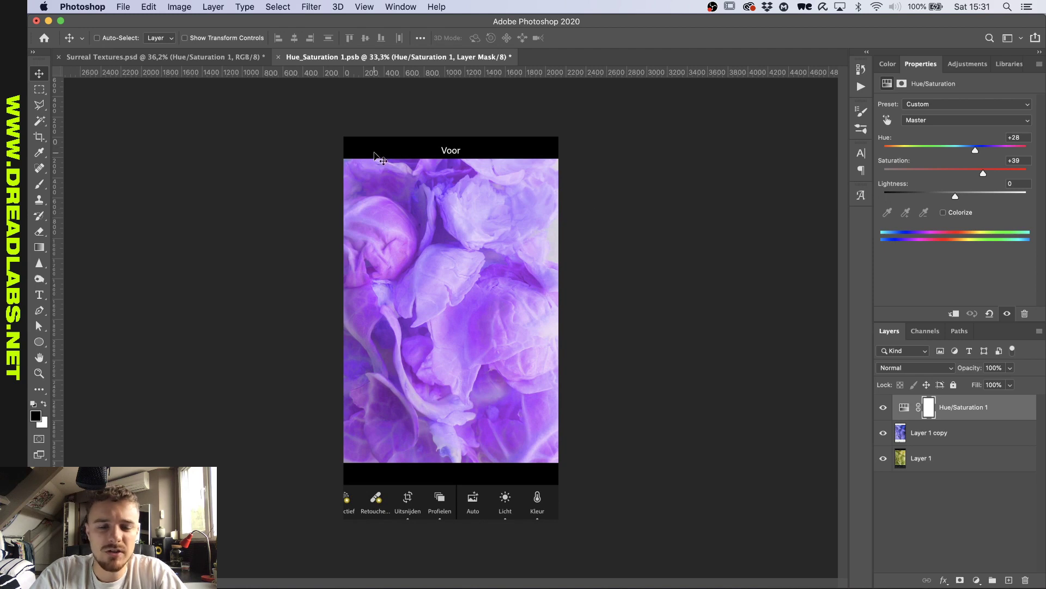
pyautogui.click(278, 56)
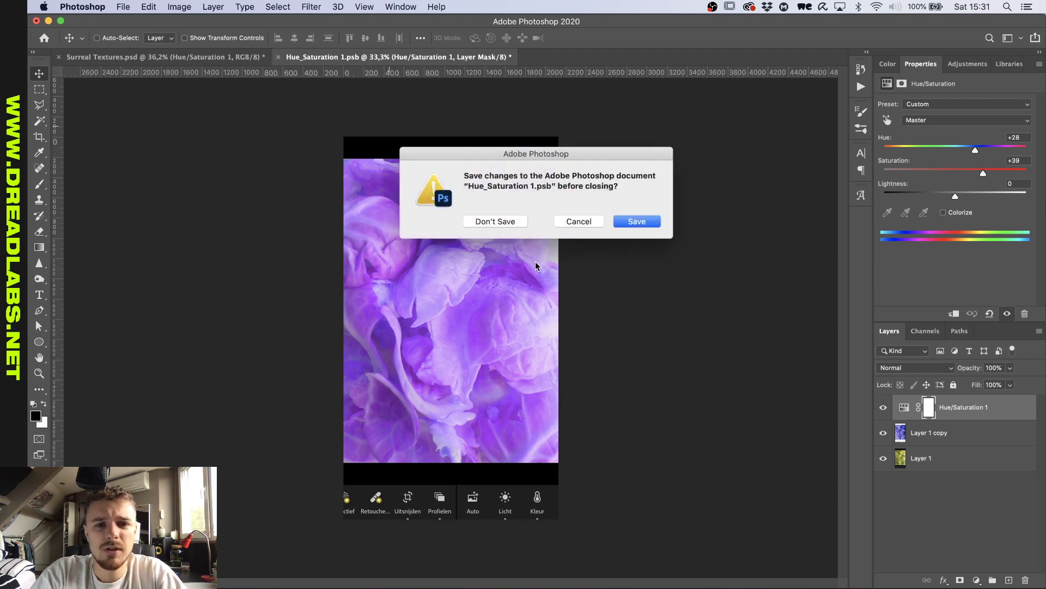
pyautogui.click(518, 225)
# Step: Zoom in on Closeup1, compare Curves 2 on and off, and undo trial RGB curve edits
pyautogui.click(883, 423)
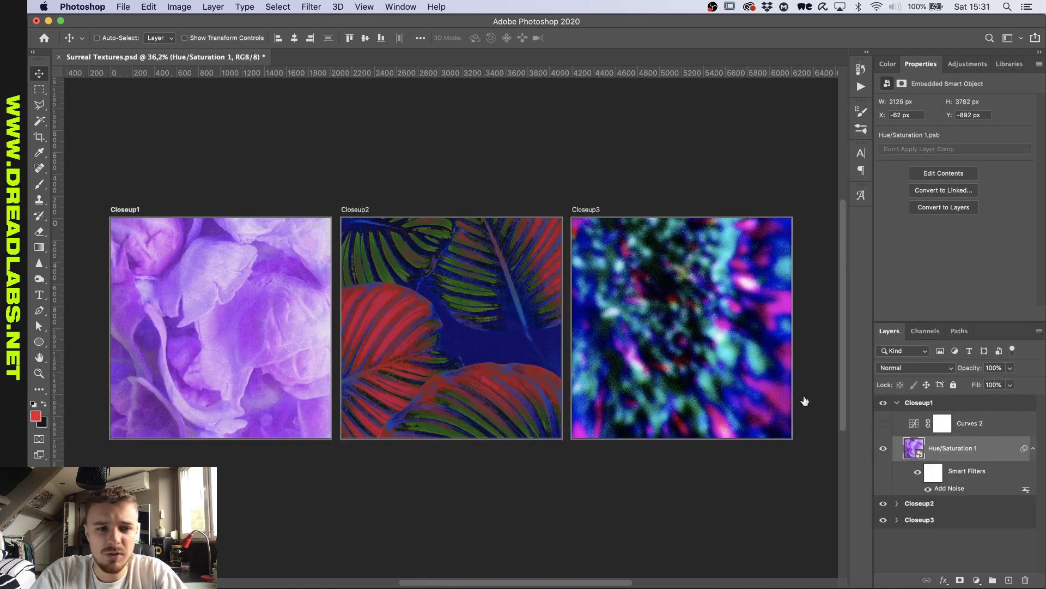
pyautogui.press('super+plus')
pyautogui.hscroll(-5, 146, 278)
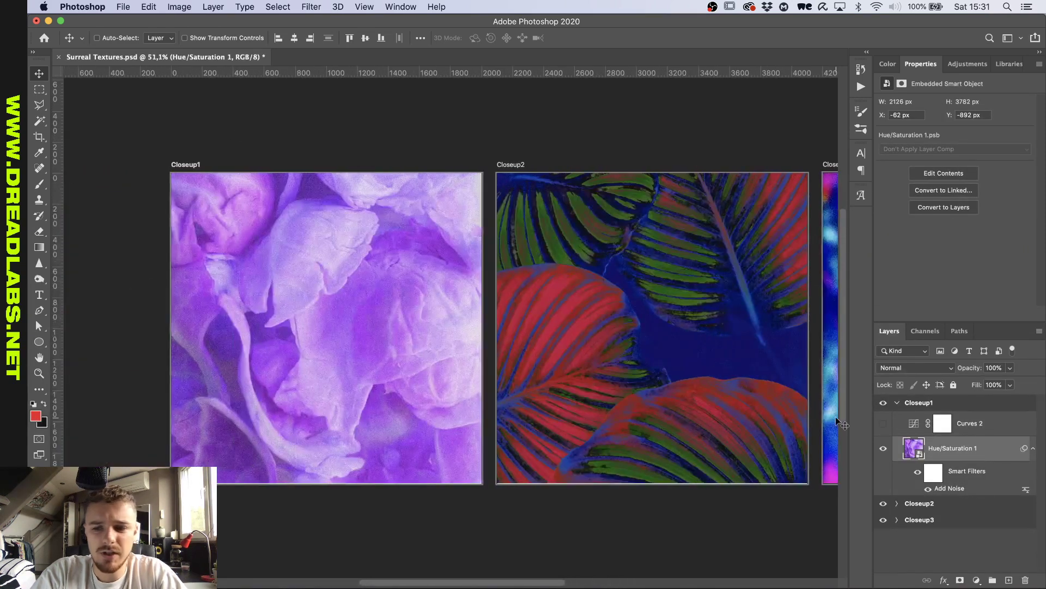
pyautogui.click(883, 423)
pyautogui.click(943, 423)
pyautogui.click(932, 119)
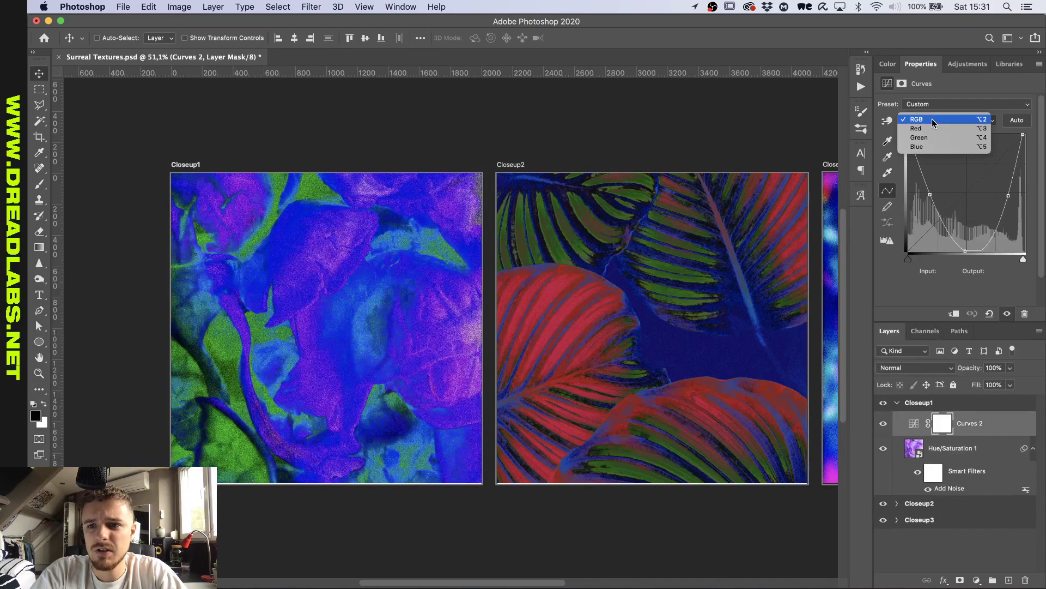
pyautogui.click(911, 121)
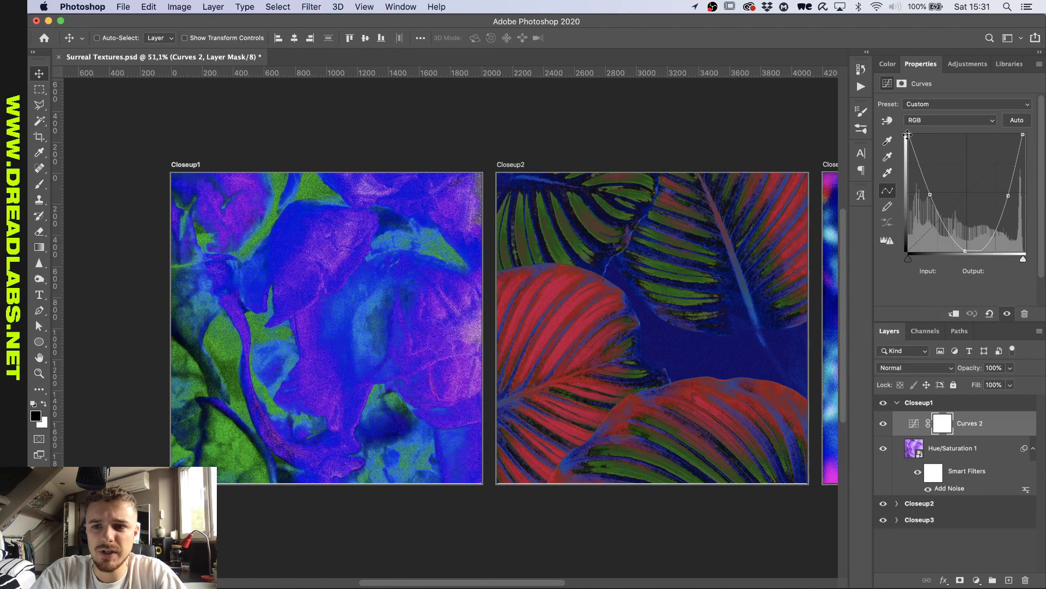
pyautogui.moveTo(908, 134); pyautogui.dragTo(909, 250)
pyautogui.moveTo(926, 193); pyautogui.dragTo(929, 252)
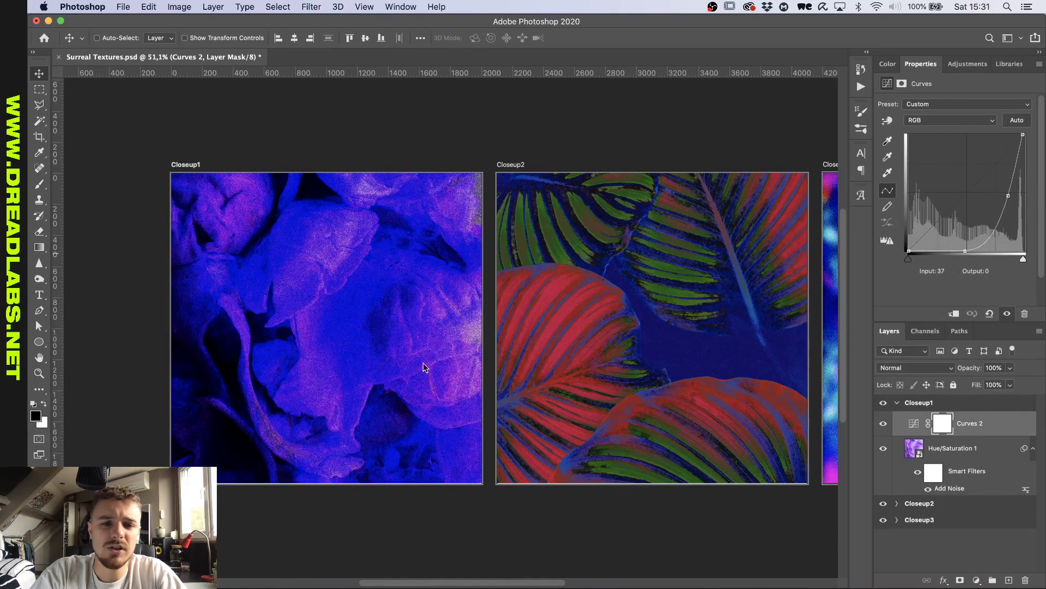
pyautogui.press('super+z')
pyautogui.press('super+z')
pyautogui.press('super')
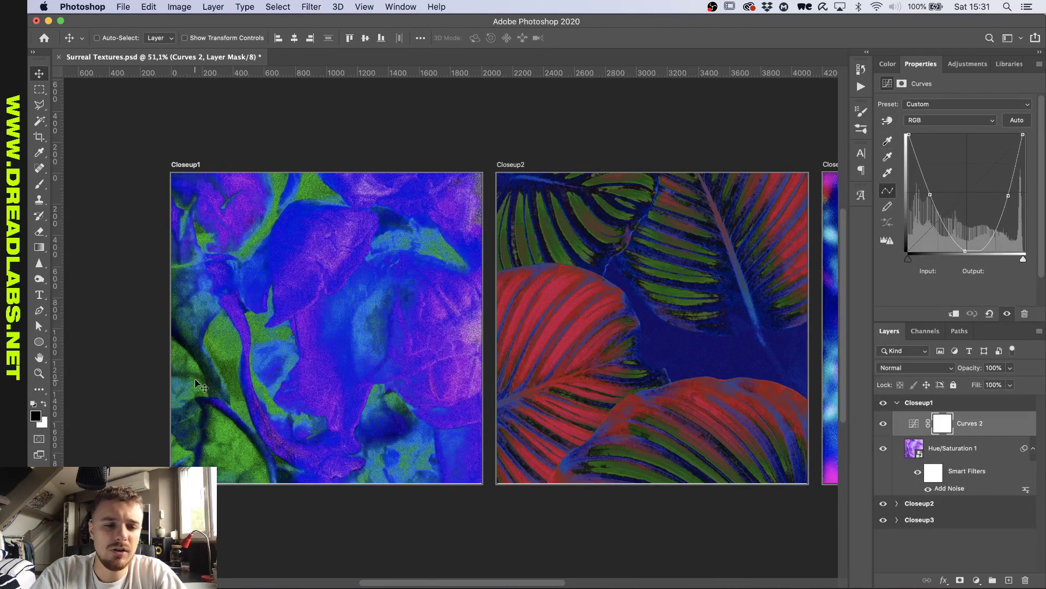
# Step: Review the Red, Blue and Green curves, return to RGB, and compare Add Noise off and on
pyautogui.click(920, 120)
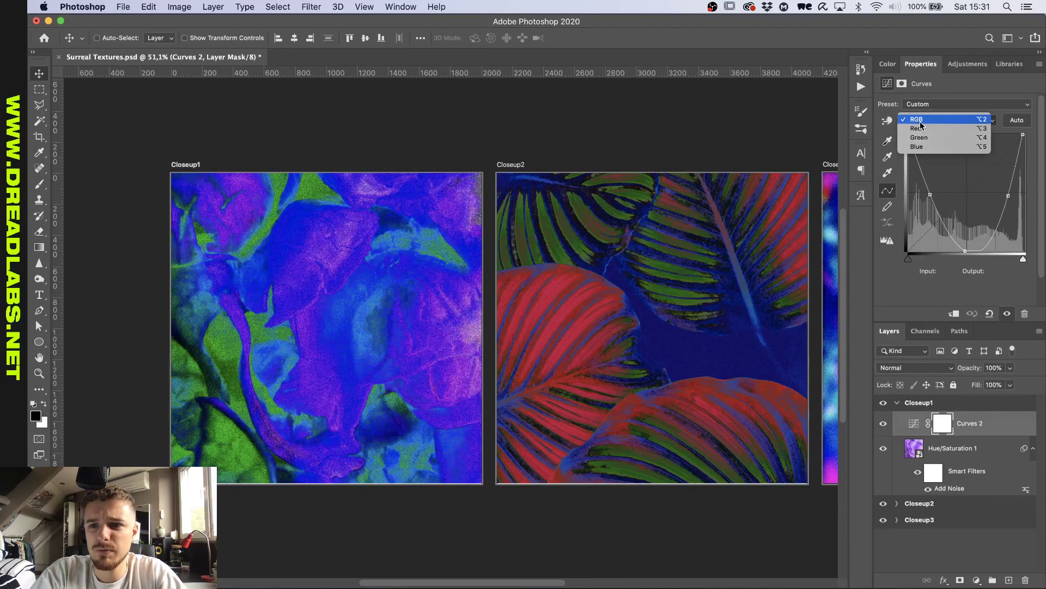
pyautogui.click(920, 129)
pyautogui.click(929, 119)
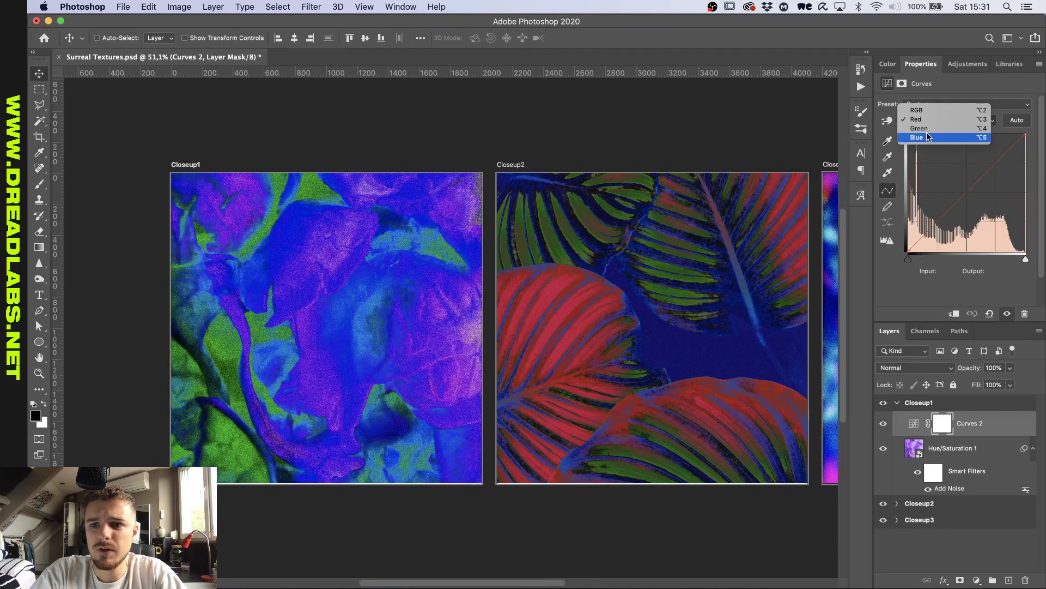
pyautogui.click(921, 137)
pyautogui.click(927, 121)
pyautogui.click(930, 110)
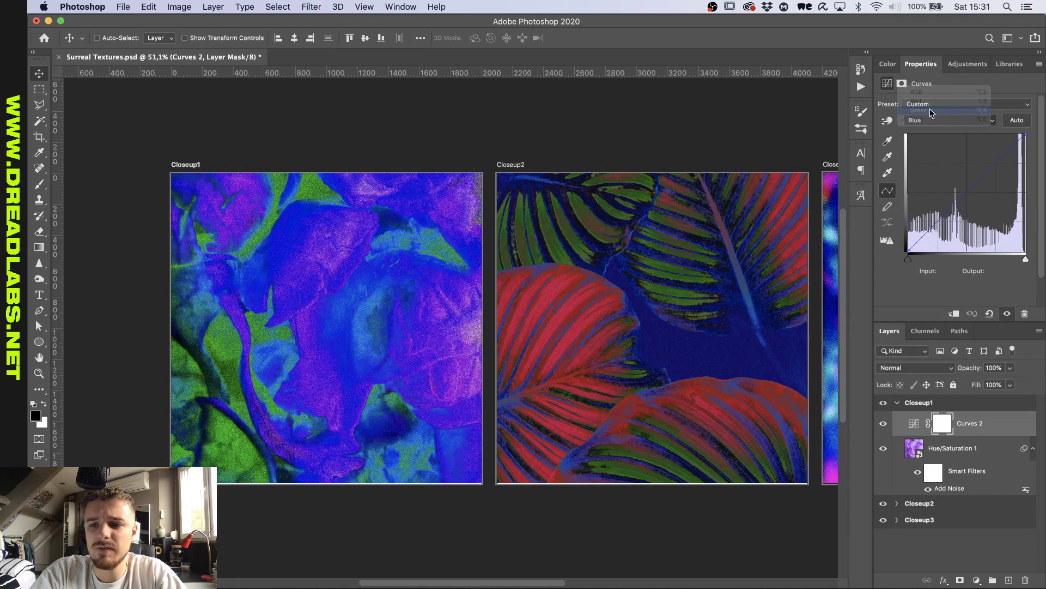
pyautogui.click(933, 119)
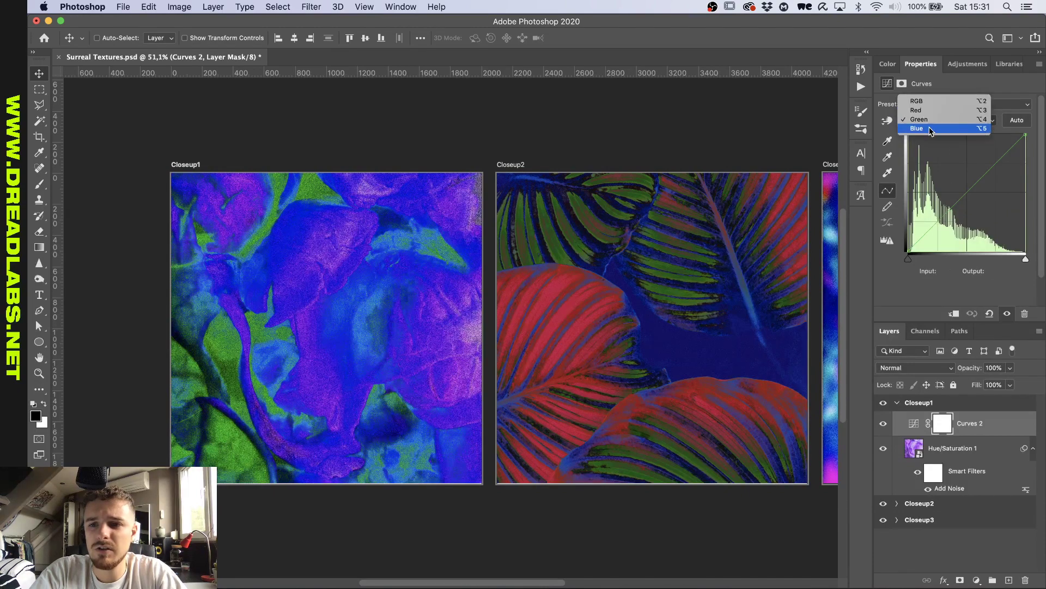
pyautogui.click(927, 100)
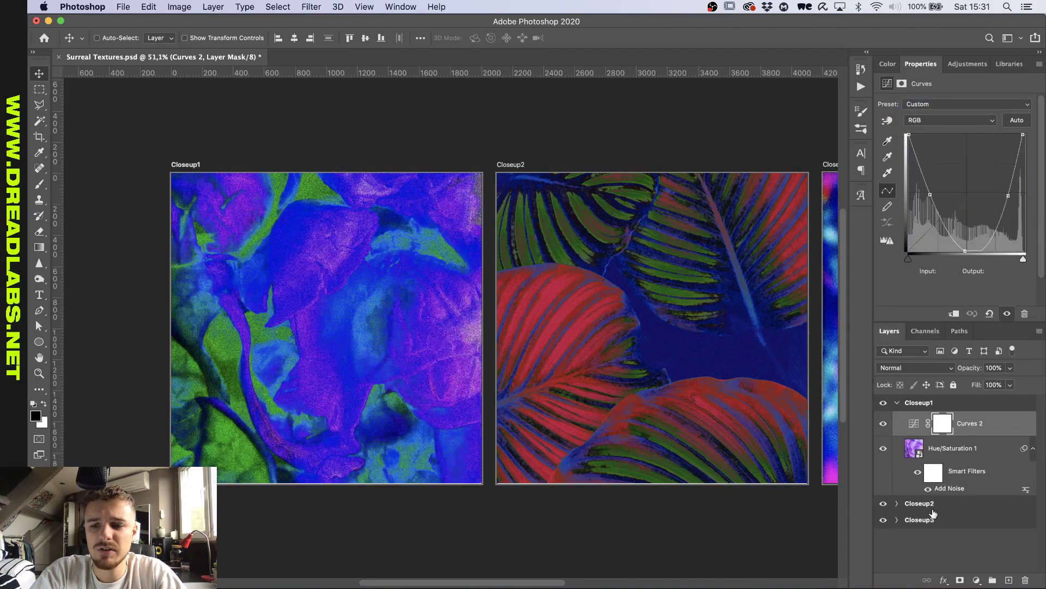
pyautogui.click(927, 491)
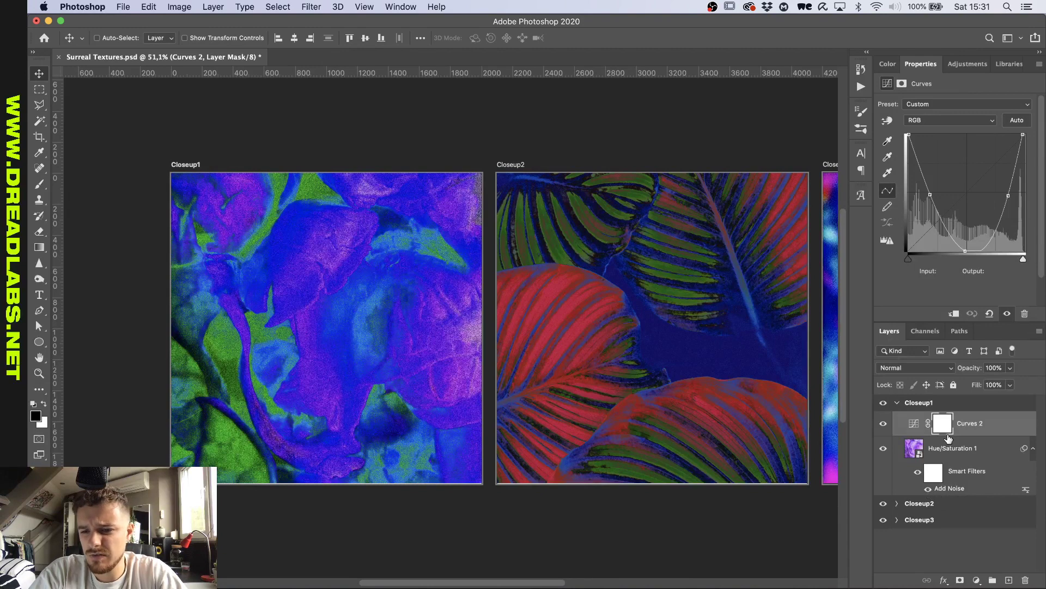
pyautogui.click(927, 489)
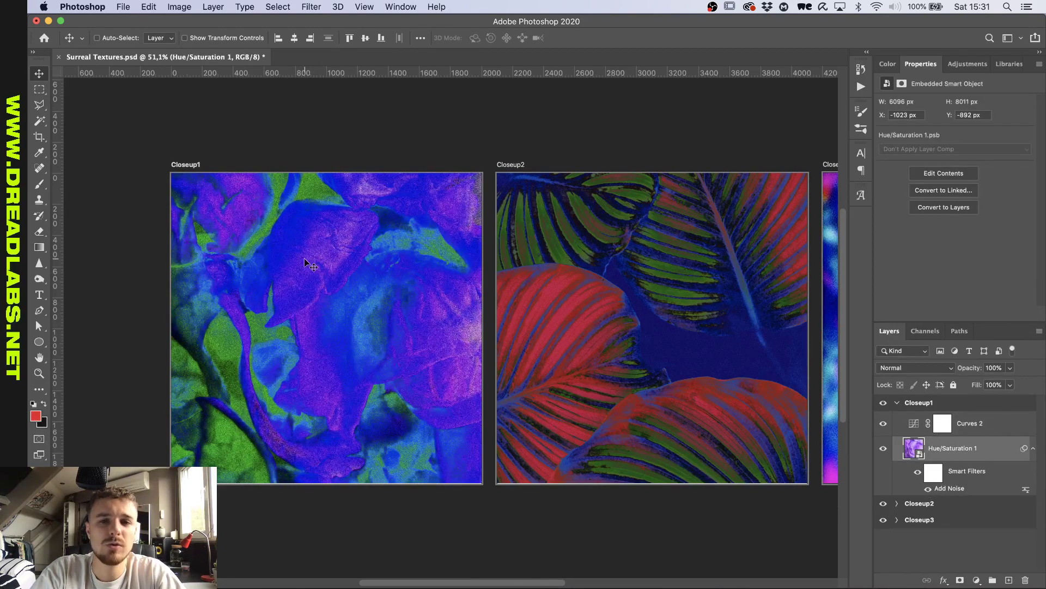
# Step: Collapse Closeup1's layers, then select and expand the Closeup2 artboard group
pyautogui.hscroll(5, 401, 300)
pyautogui.hscroll(5, 401, 299)
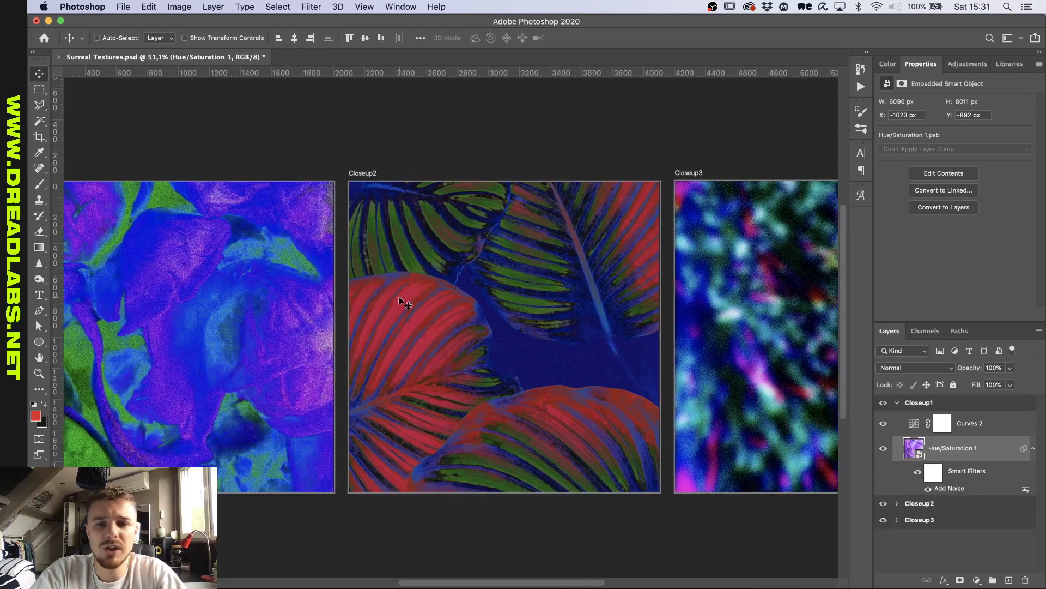
pyautogui.click(897, 402)
pyautogui.click(915, 419)
pyautogui.click(897, 419)
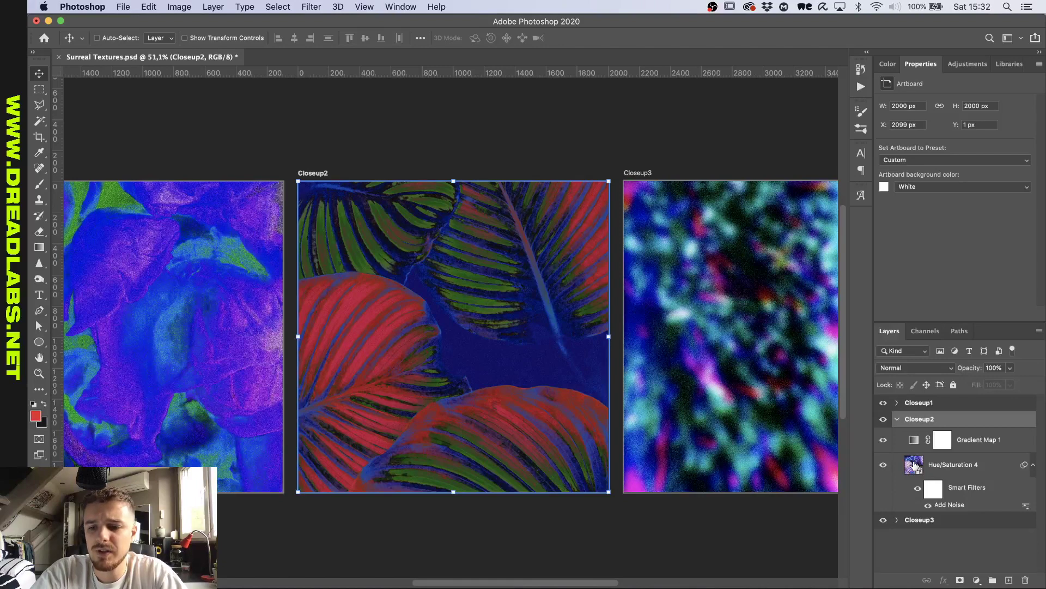
# Step: Open the Hue/Saturation 4 smart object, inspect the original leaves, and delete the old copy layer
pyautogui.click(916, 464)
pyautogui.doubleClick(914, 464)
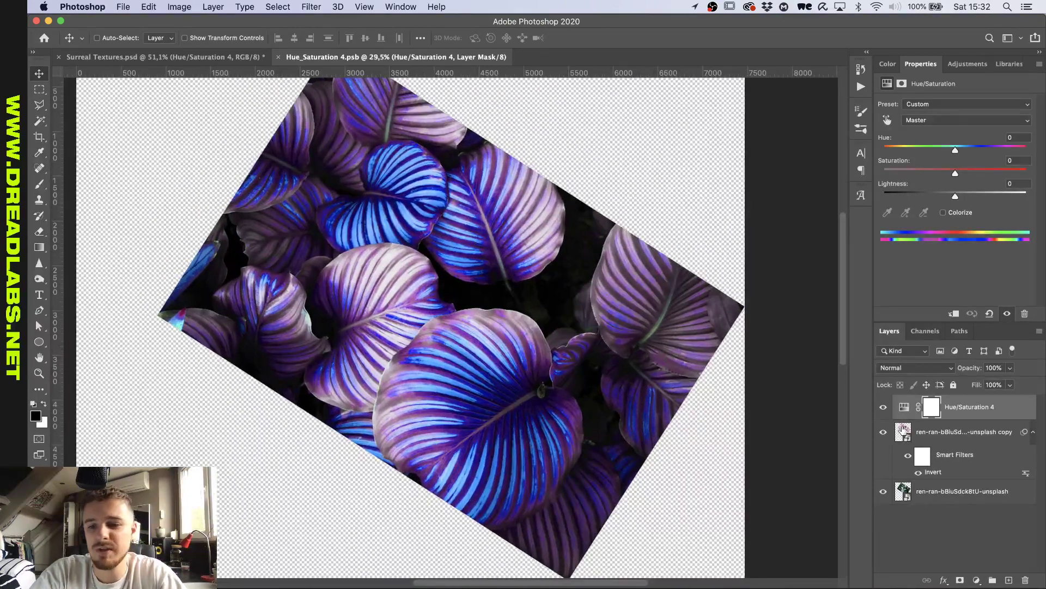
pyautogui.keyDown('alt'); pyautogui.click(906, 456); pyautogui.keyUp('alt')
pyautogui.click(918, 492)
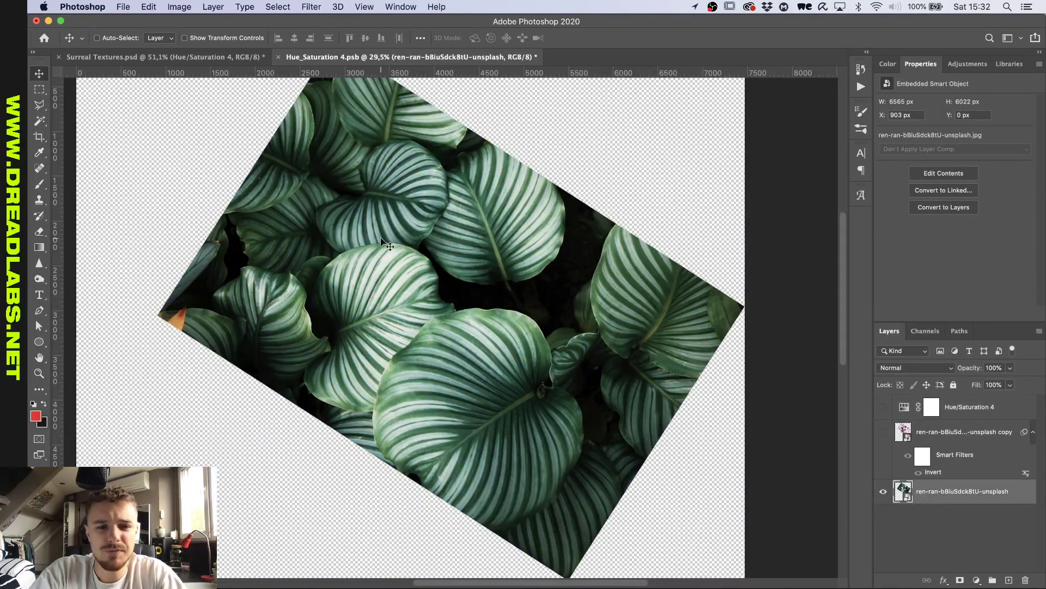
pyautogui.click(883, 433)
pyautogui.click(941, 435)
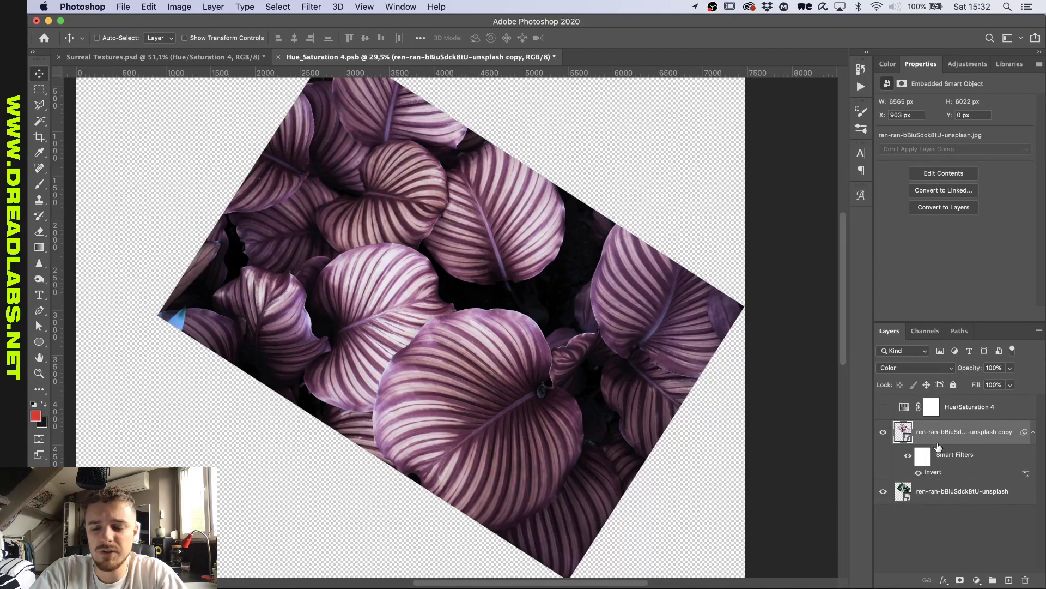
pyautogui.press('Delete')
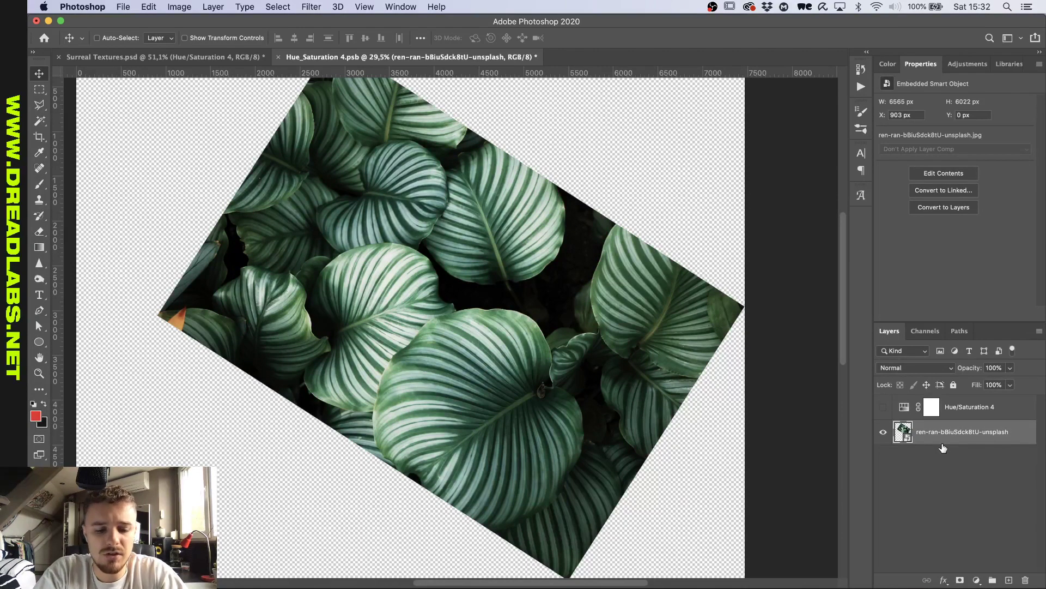
# Step: Duplicate and invert the leaf photo, blend it in Color mode, and re-enable Hue/Saturation 4
pyautogui.press('super+j')
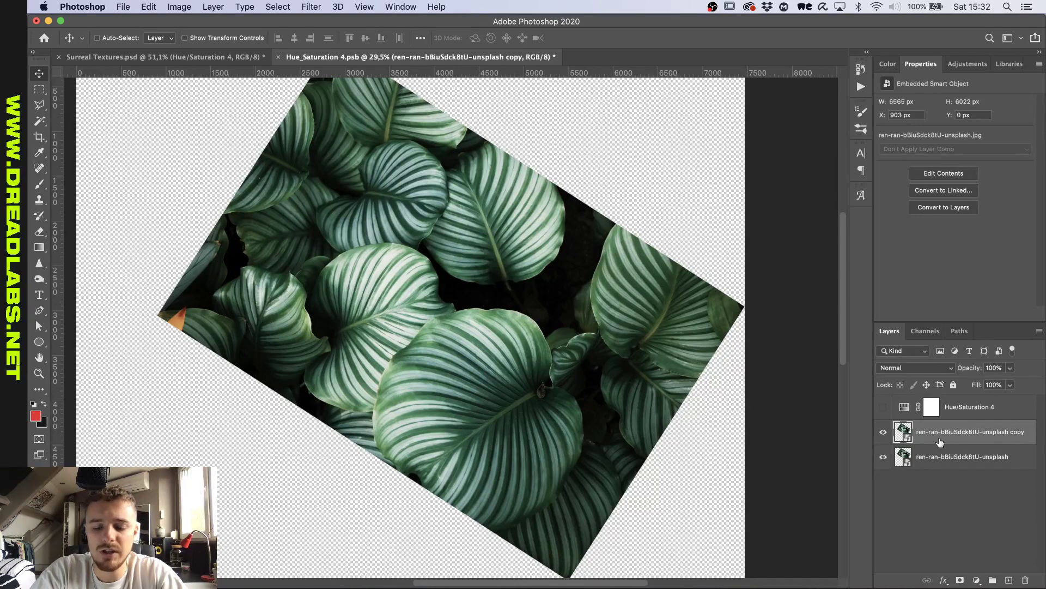
pyautogui.press('super+i')
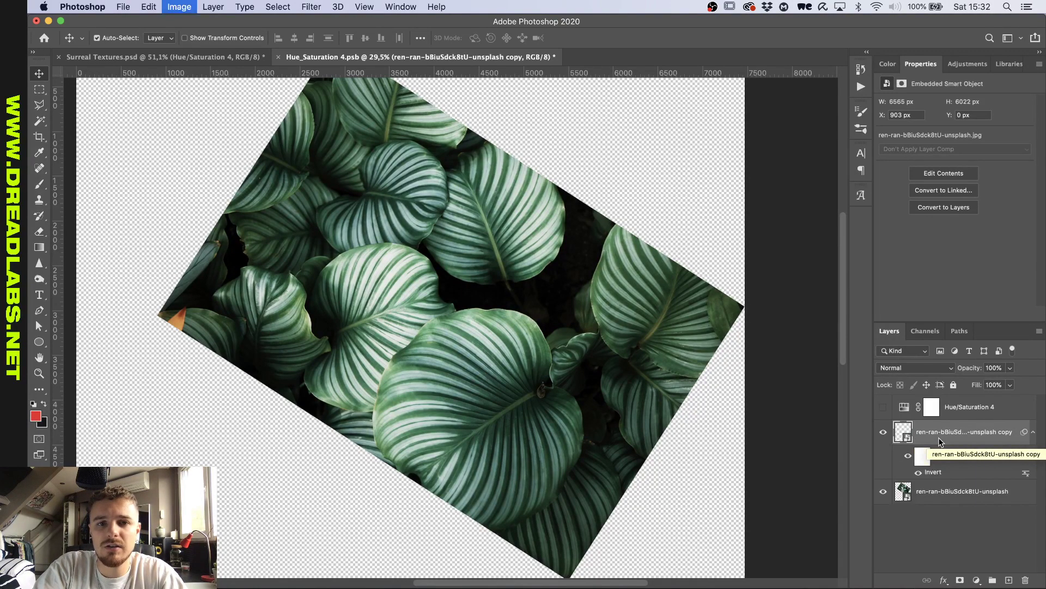
pyautogui.click(906, 367)
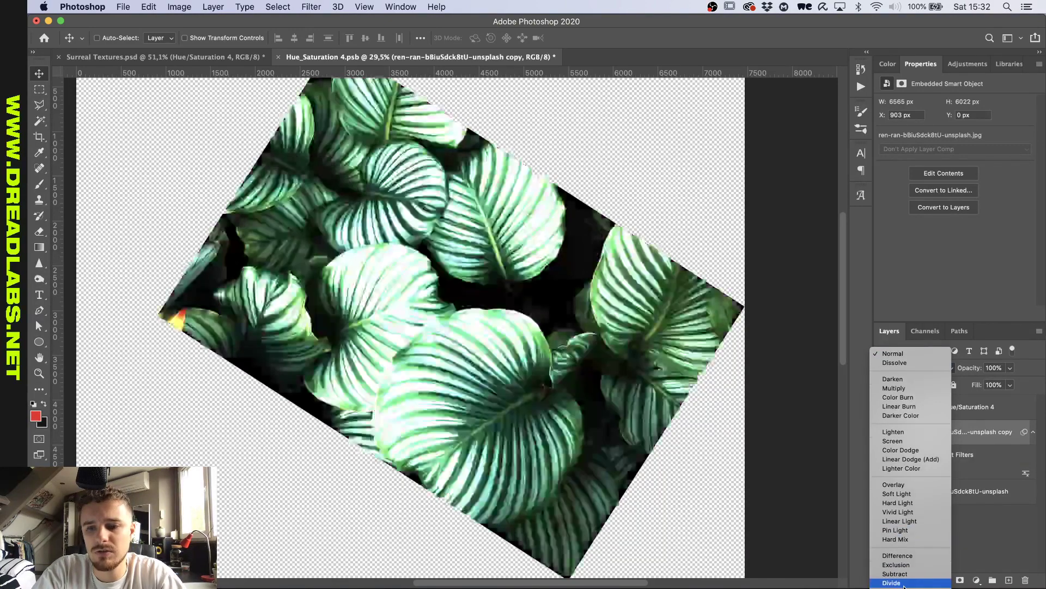
pyautogui.click(902, 584)
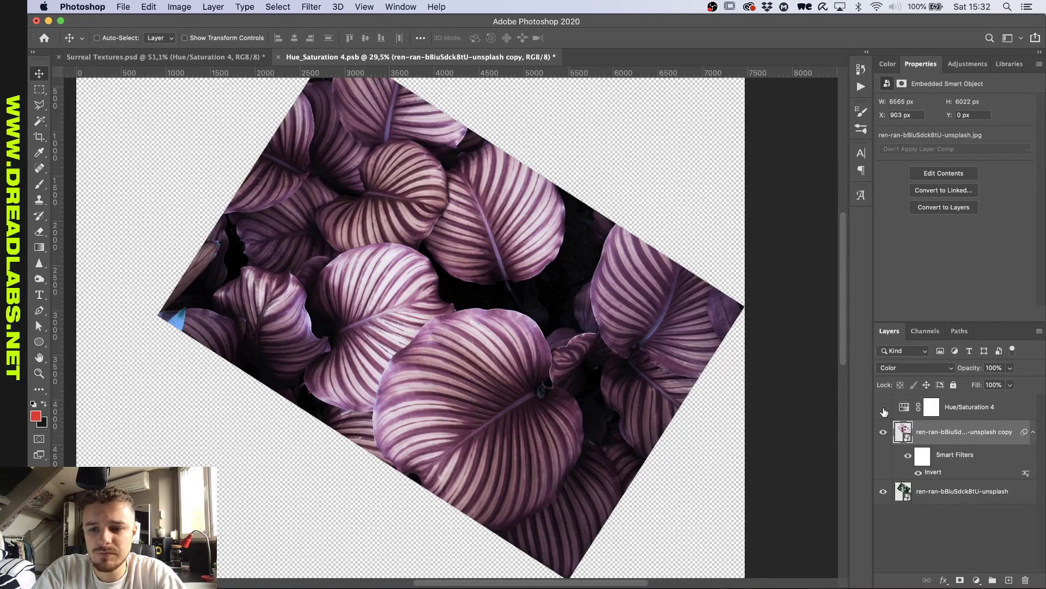
pyautogui.click(883, 407)
pyautogui.click(903, 408)
# Step: In Hue/Saturation 4, shift the Greens range's hue toward -9
pyautogui.click(903, 408)
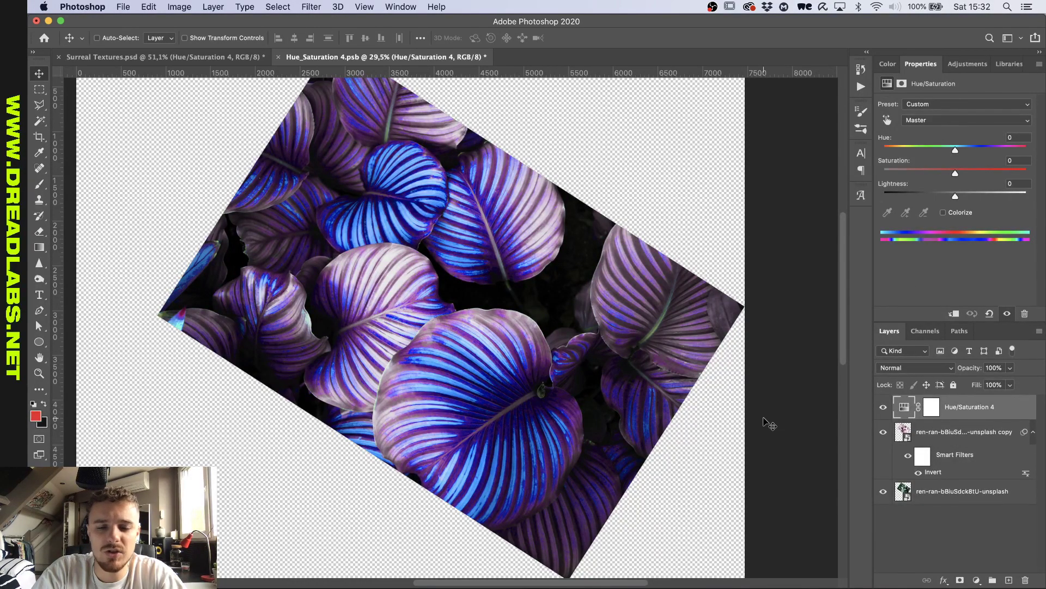
pyautogui.click(940, 122)
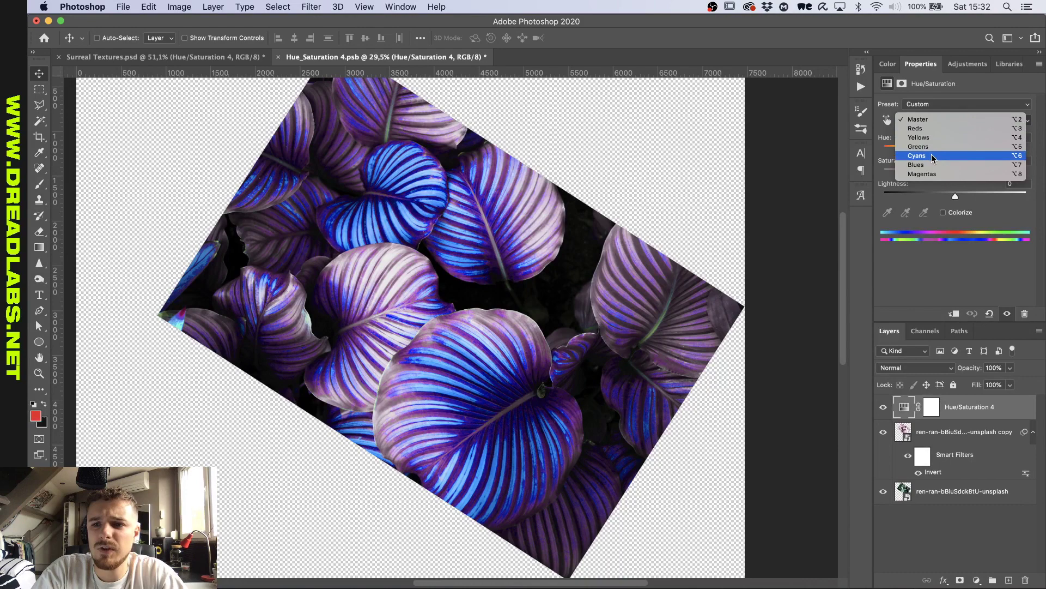
pyautogui.click(934, 148)
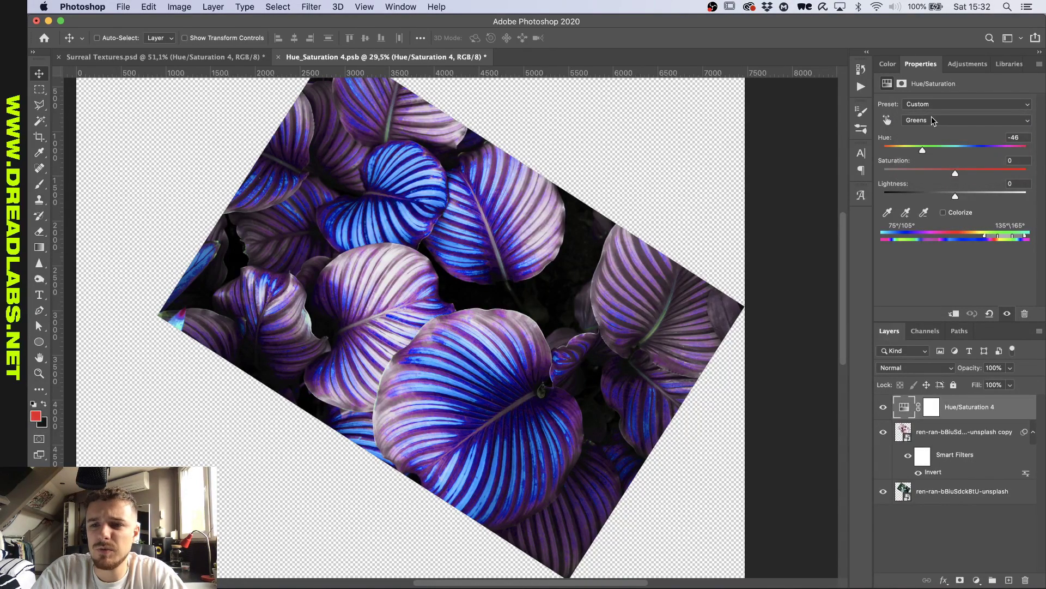
pyautogui.moveTo(922, 149)
pyautogui.mouseDown()
pyautogui.moveTo(964, 151)
pyautogui.moveTo(927, 152)
pyautogui.mouseUp()
# Step: Check the Cyans and Blues ranges, then lower the Magentas range's saturation
pyautogui.click(926, 119)
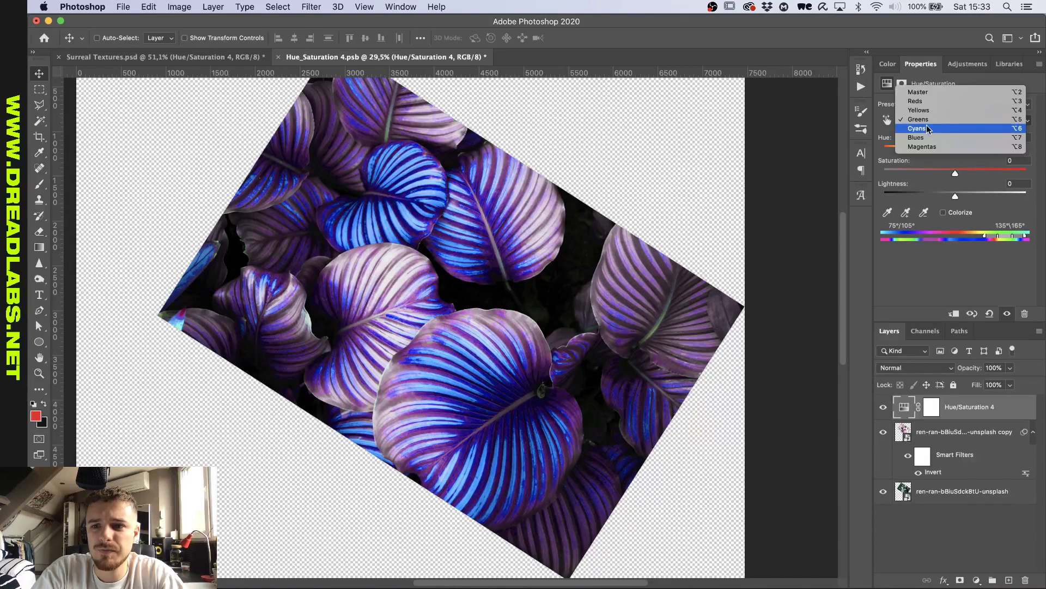
pyautogui.click(927, 126)
pyautogui.click(941, 125)
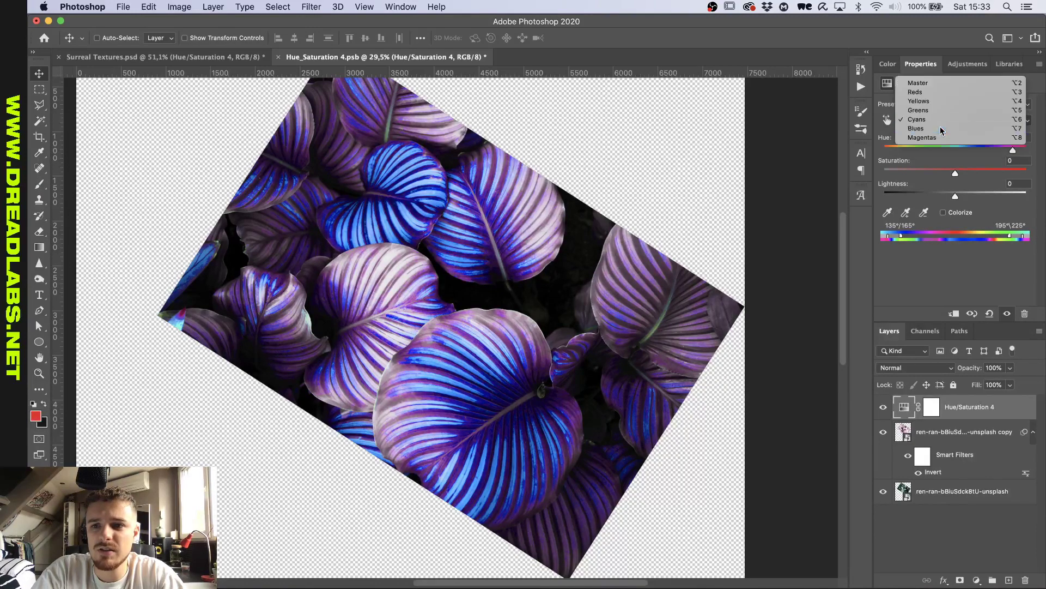
pyautogui.click(940, 127)
pyautogui.click(934, 123)
pyautogui.click(933, 128)
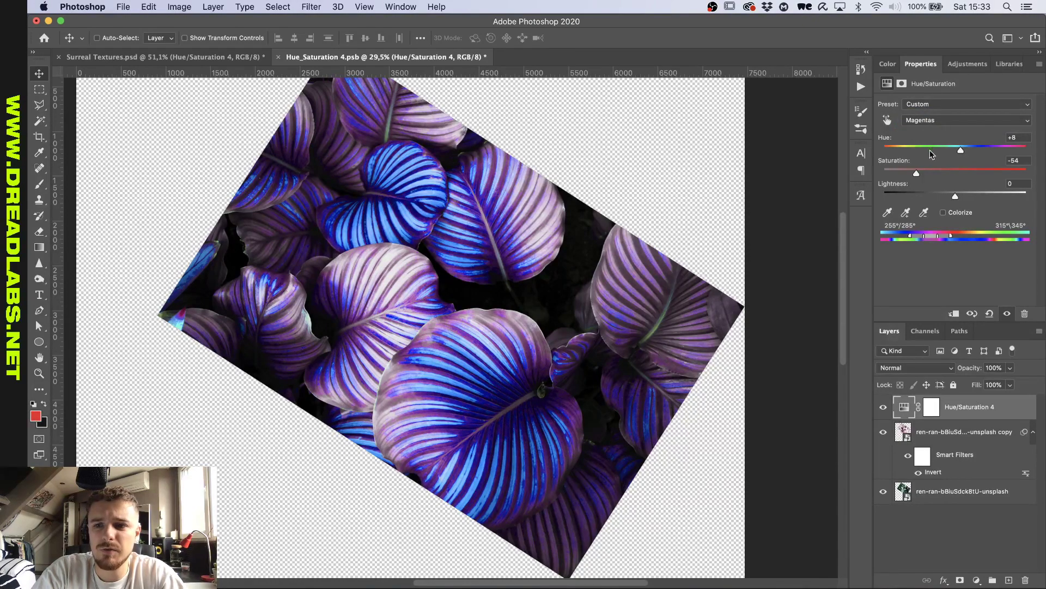
pyautogui.moveTo(917, 173)
pyautogui.mouseDown()
pyautogui.moveTo(973, 173)
pyautogui.moveTo(896, 174)
pyautogui.moveTo(1002, 175)
pyautogui.moveTo(917, 179)
pyautogui.mouseUp()
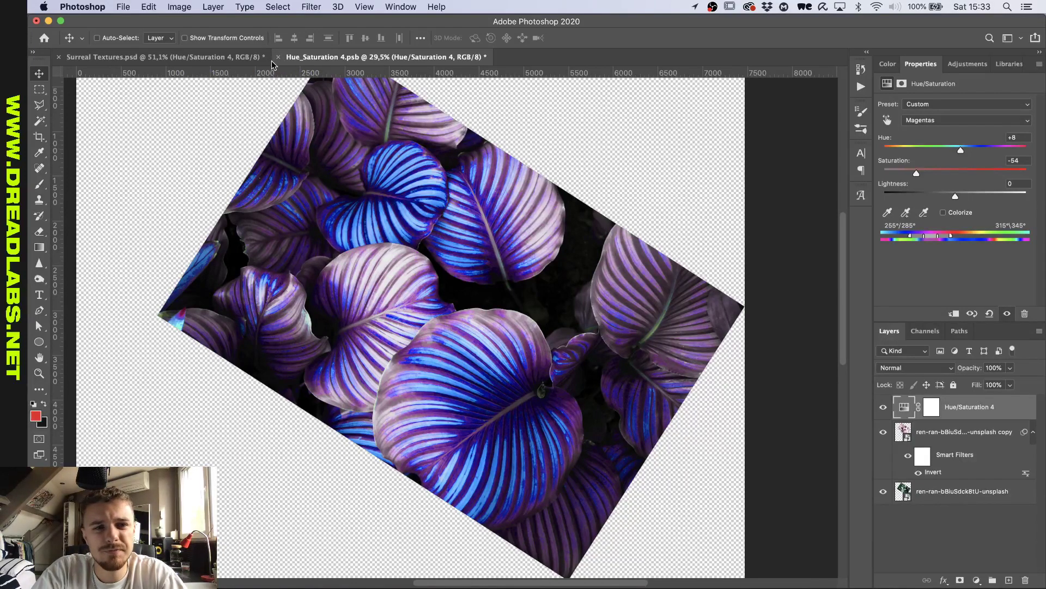
# Step: Recheck the Greens range and settle on the Cyans range with its +133 hue
pyautogui.click(931, 120)
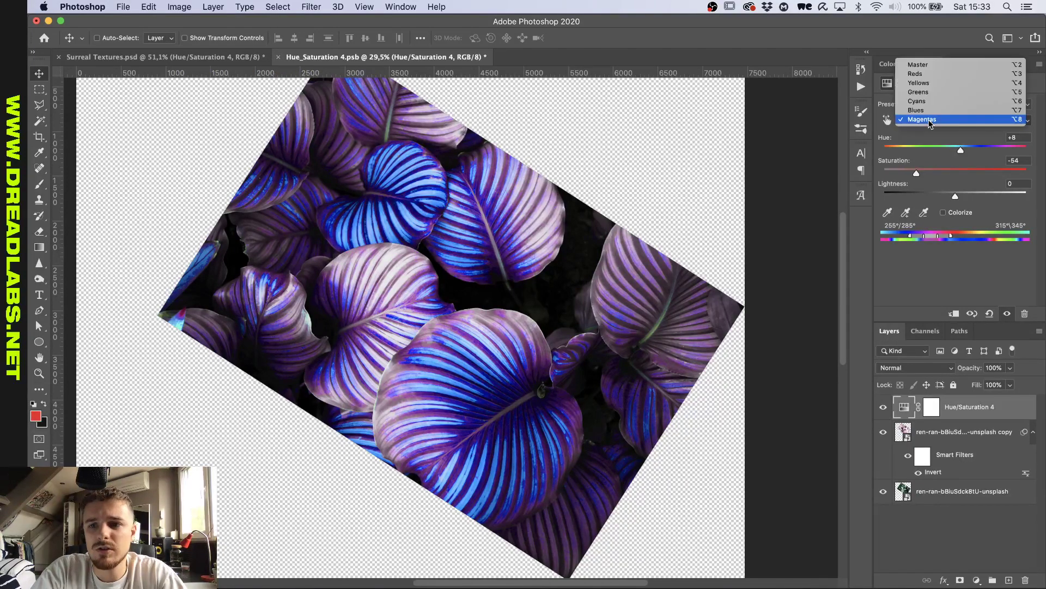
pyautogui.click(930, 92)
pyautogui.click(930, 120)
pyautogui.click(930, 131)
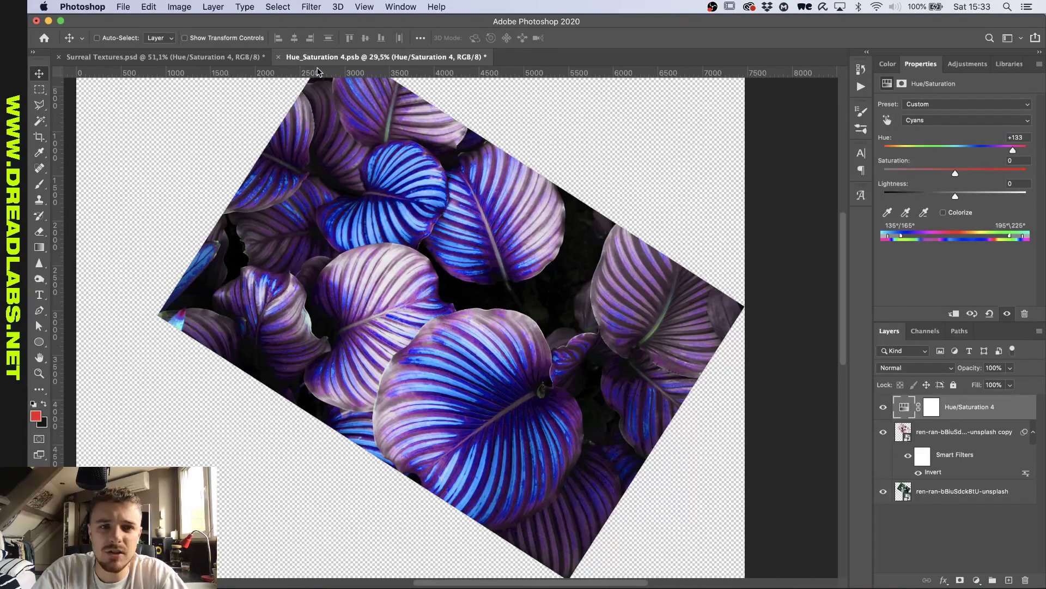
pyautogui.click(943, 119)
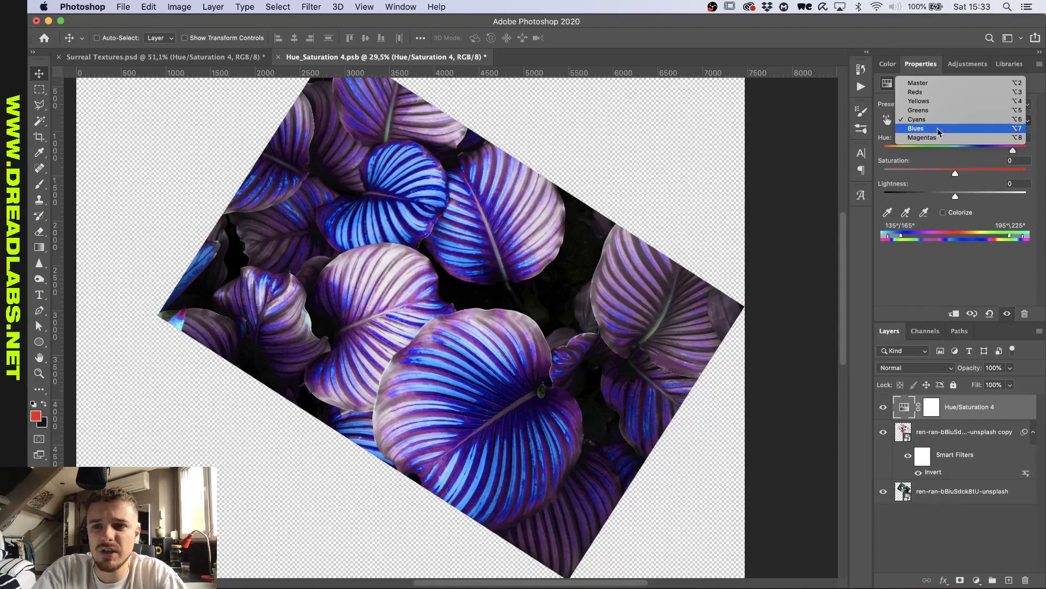
pyautogui.click(877, 143)
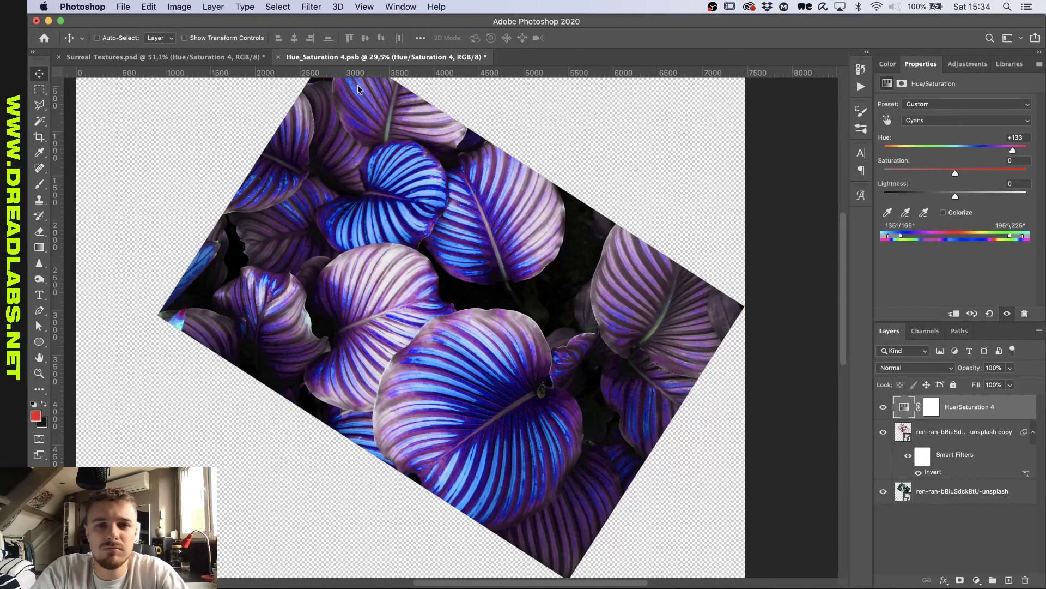
pyautogui.click(279, 58)
pyautogui.click(966, 441)
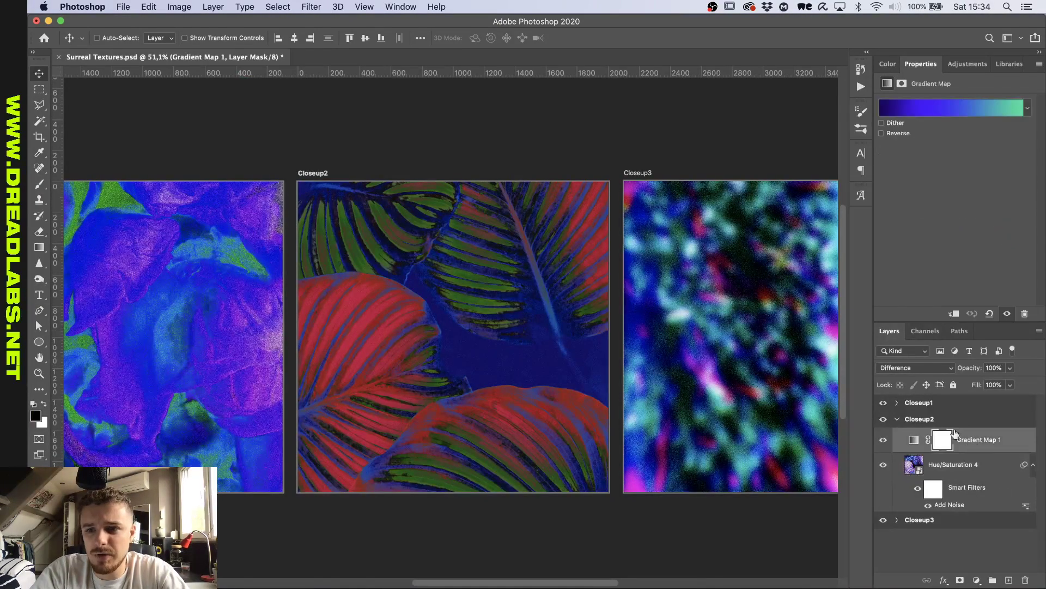
pyautogui.click(926, 110)
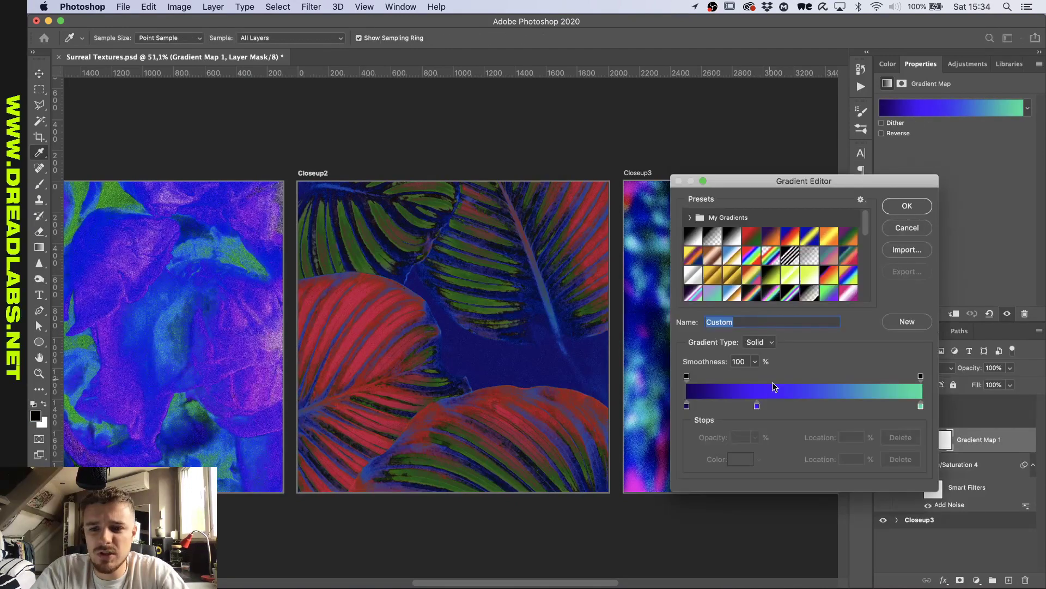
pyautogui.click(907, 206)
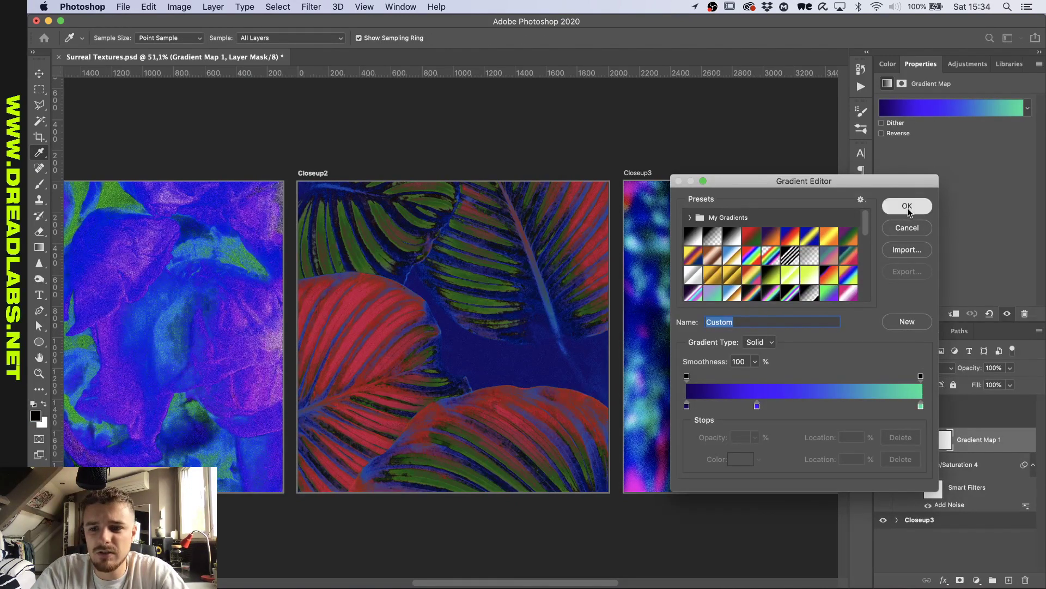
pyautogui.click(901, 364)
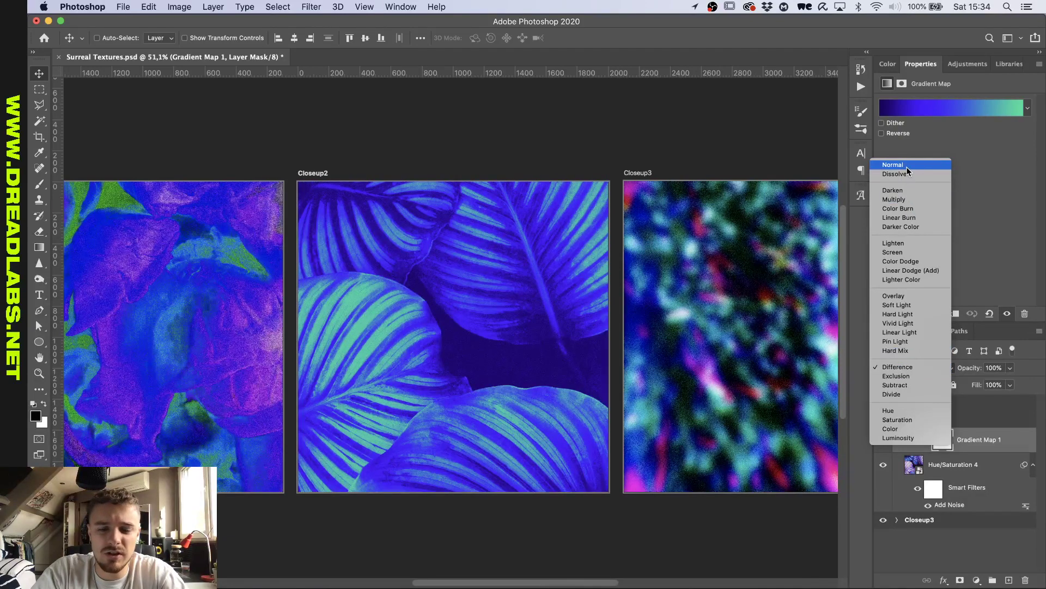
pyautogui.click(894, 368)
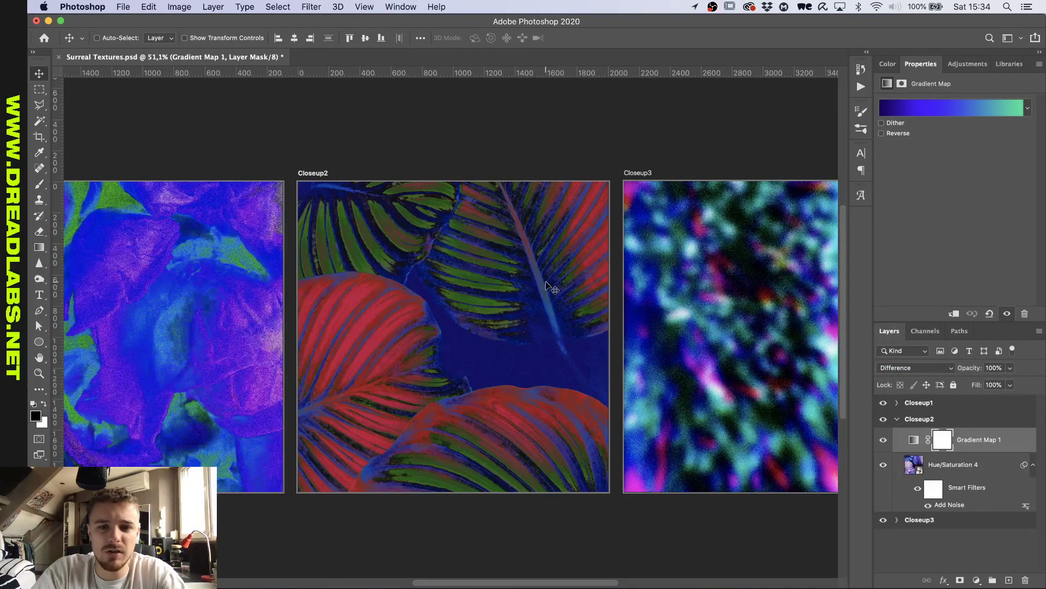
pyautogui.hscroll(3, 550, 287)
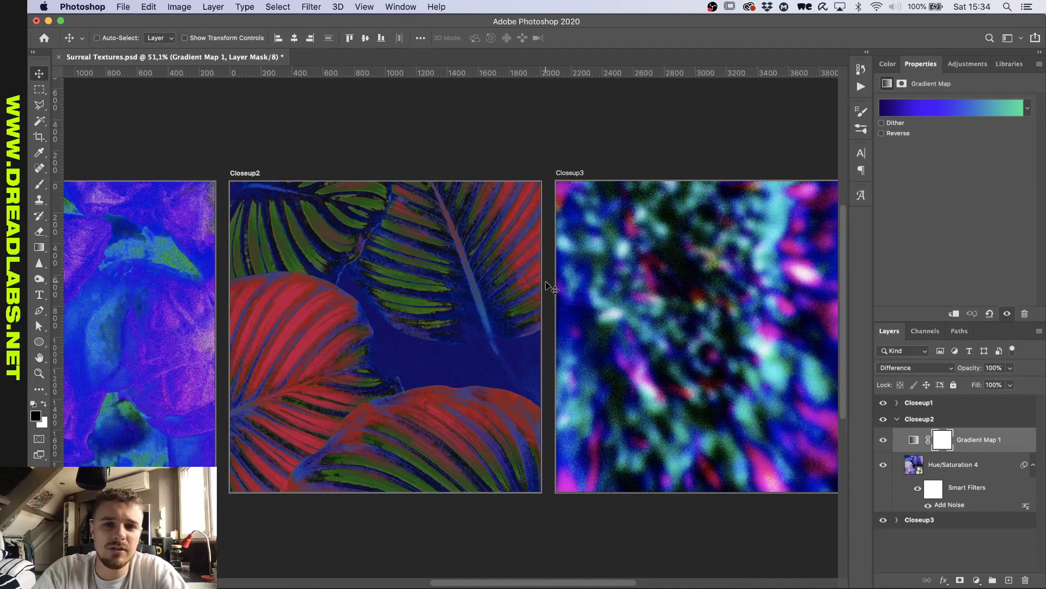
pyautogui.hscroll(4, 549, 287)
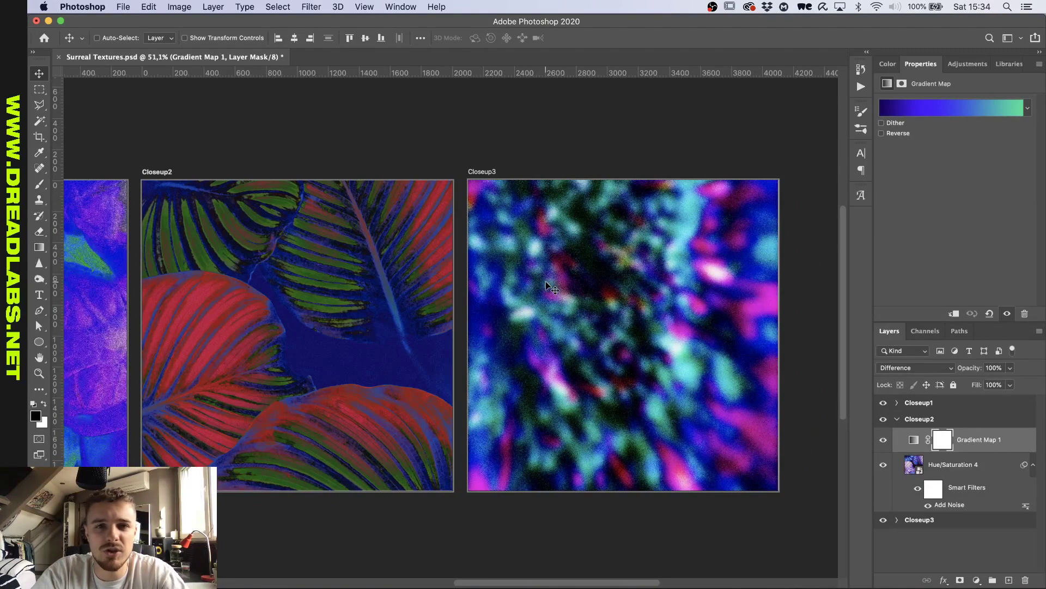
pyautogui.hscroll(5, 545, 281)
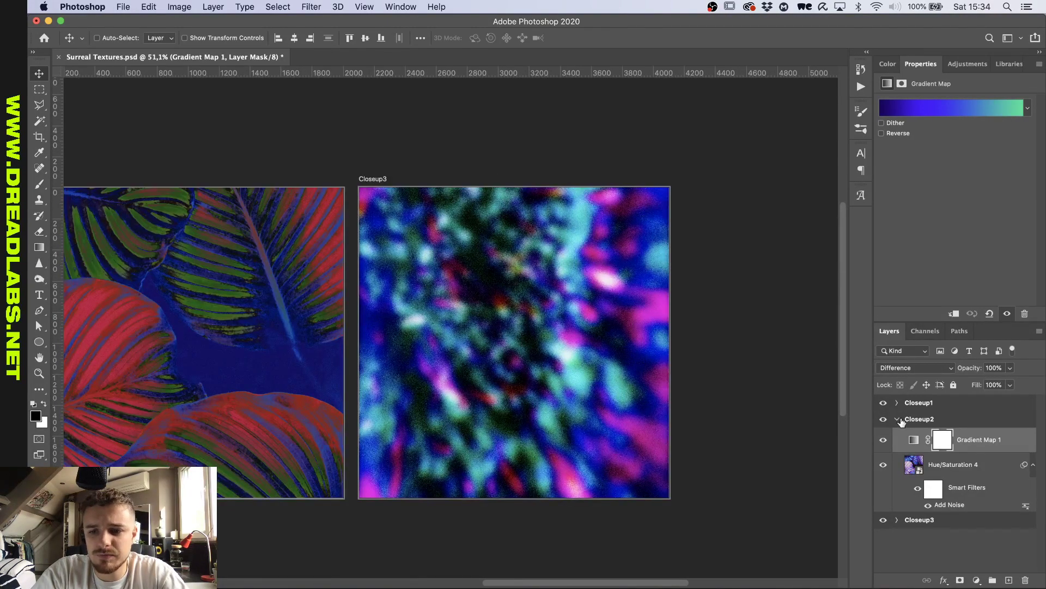
# Step: Collapse Closeup2 and open Closeup3's Hue/Saturation 2 smart object, selecting its adjustment
pyautogui.click(901, 420)
pyautogui.doubleClick(914, 463)
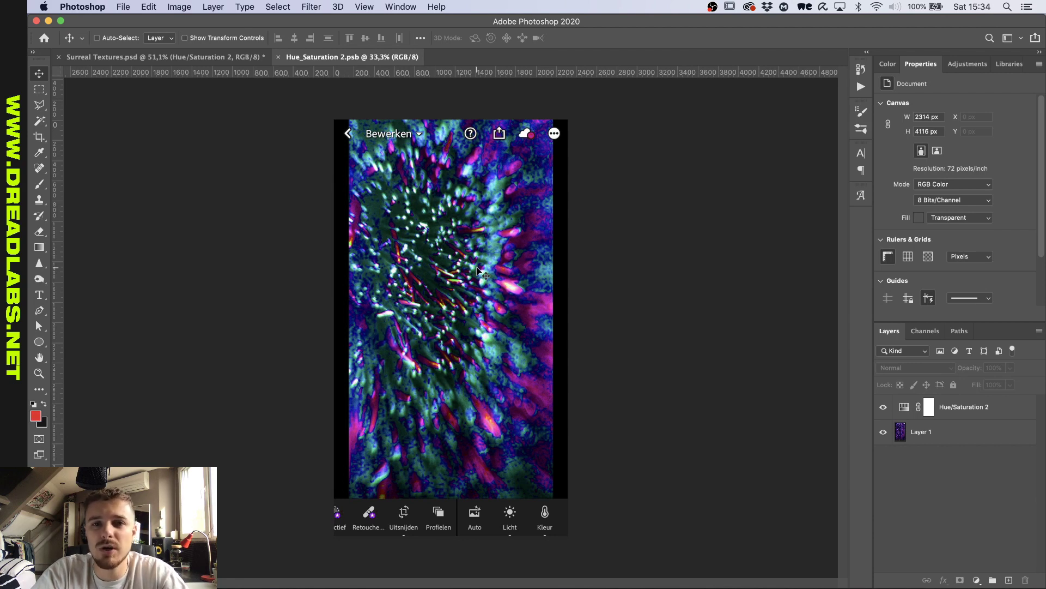
pyautogui.click(920, 434)
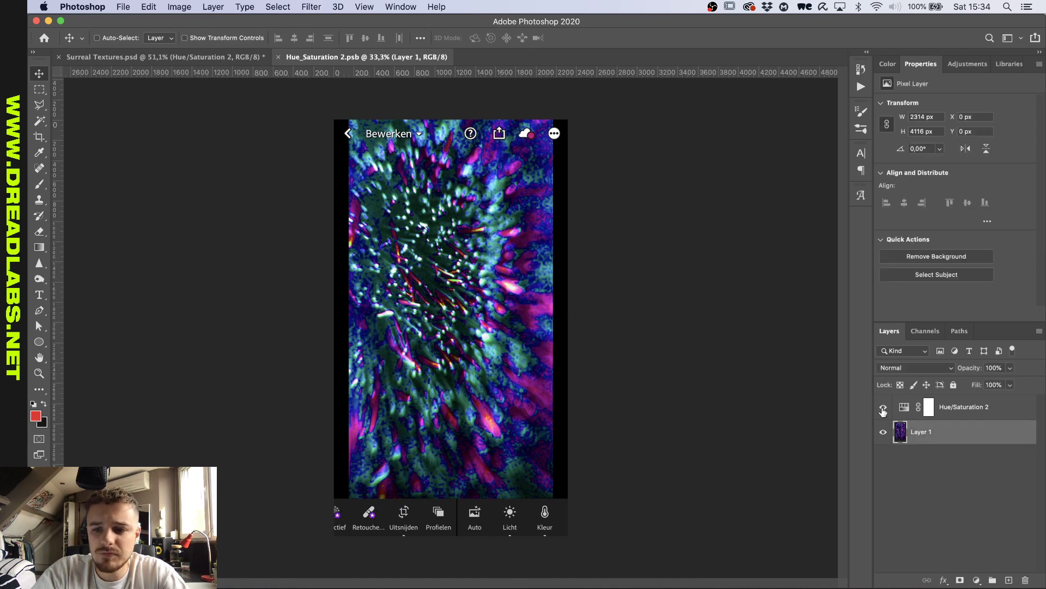
pyautogui.click(902, 412)
# Step: Review the Cyans and Blues ranges, ending on Magentas at Hue +12, Saturation +44
pyautogui.click(958, 123)
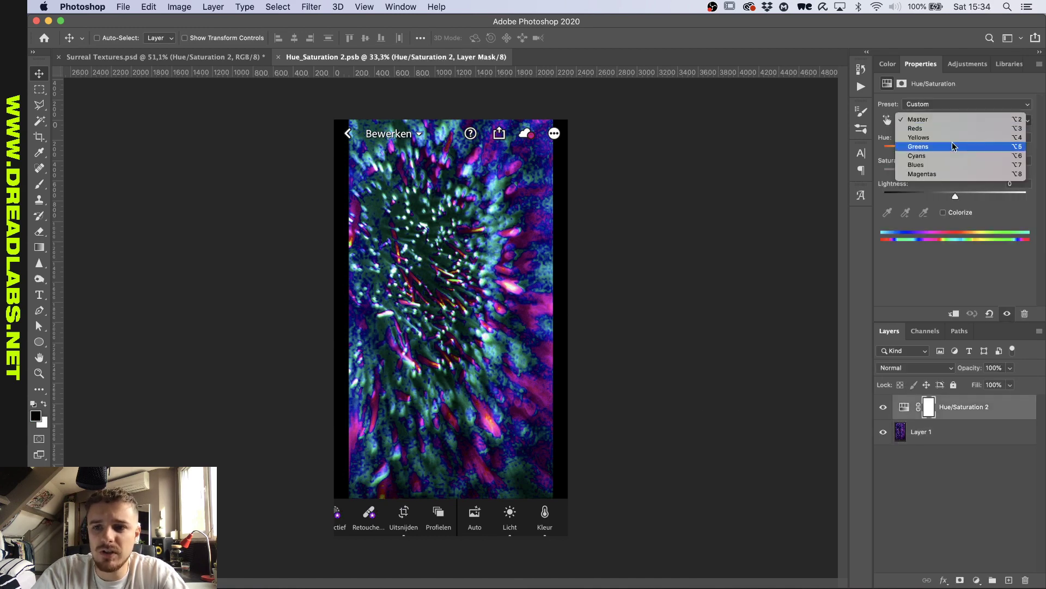
pyautogui.click(947, 156)
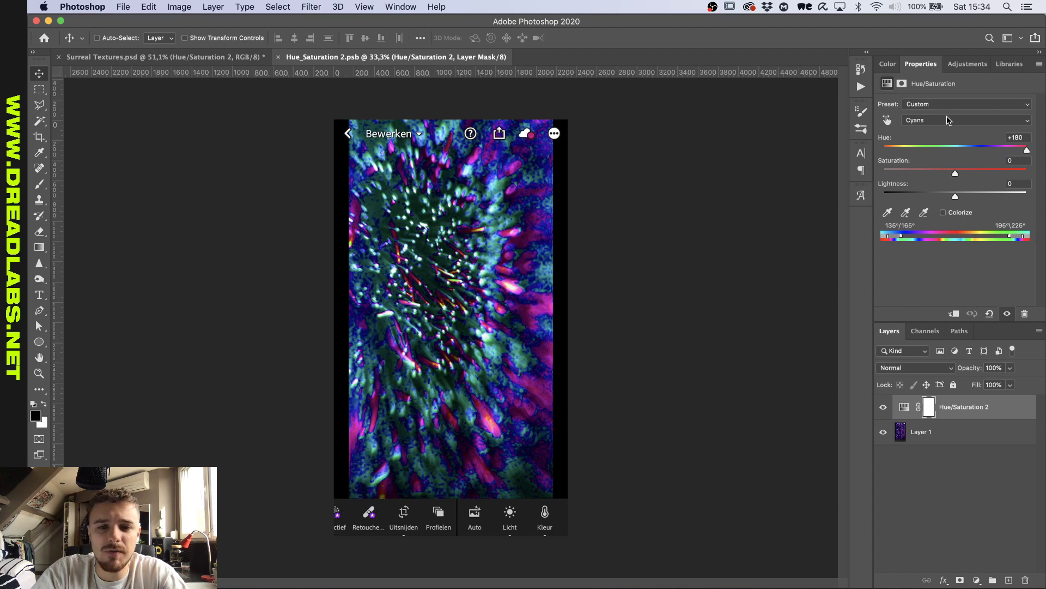
pyautogui.click(958, 120)
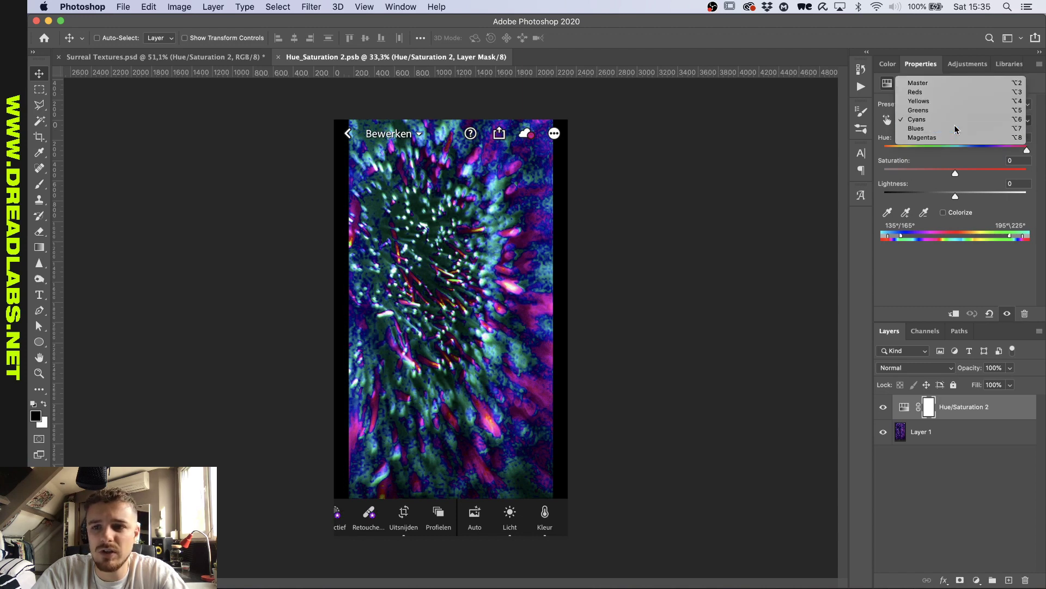
pyautogui.click(955, 128)
pyautogui.click(954, 120)
pyautogui.click(954, 128)
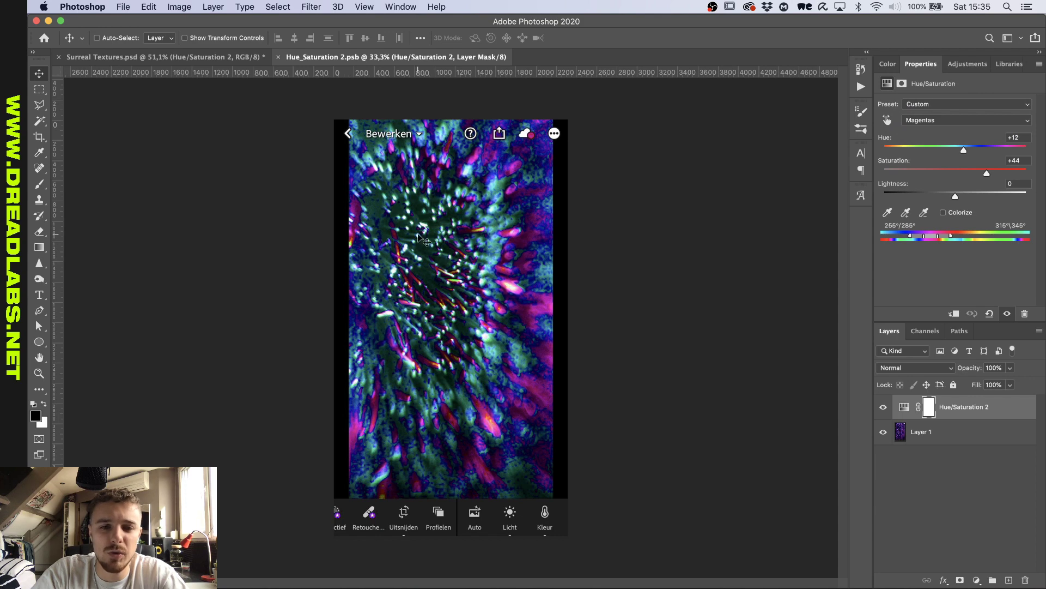
pyautogui.scroll(1, 478, 316)
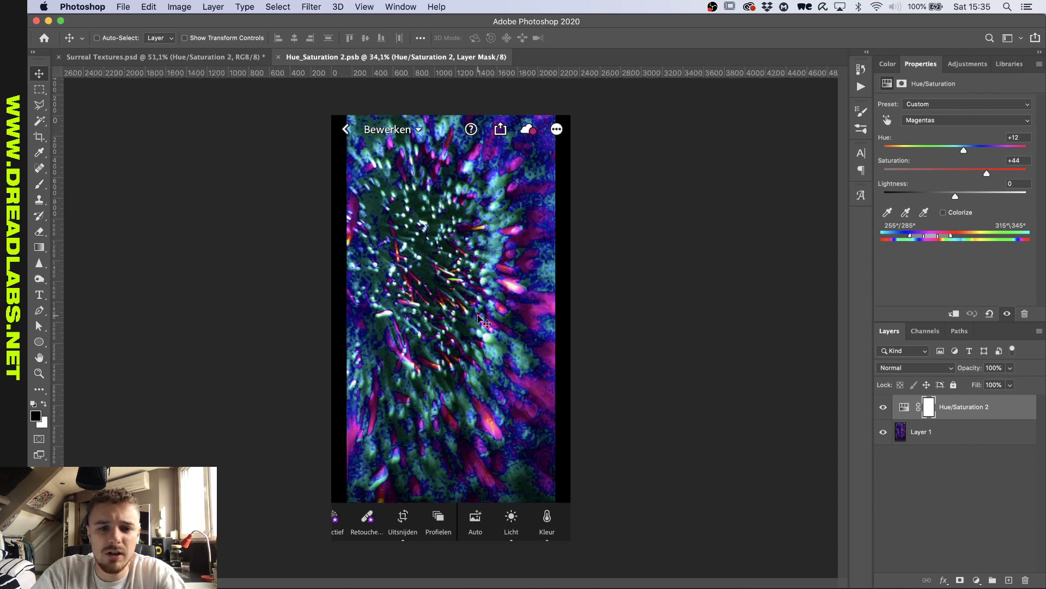
pyautogui.scroll(5, 478, 316)
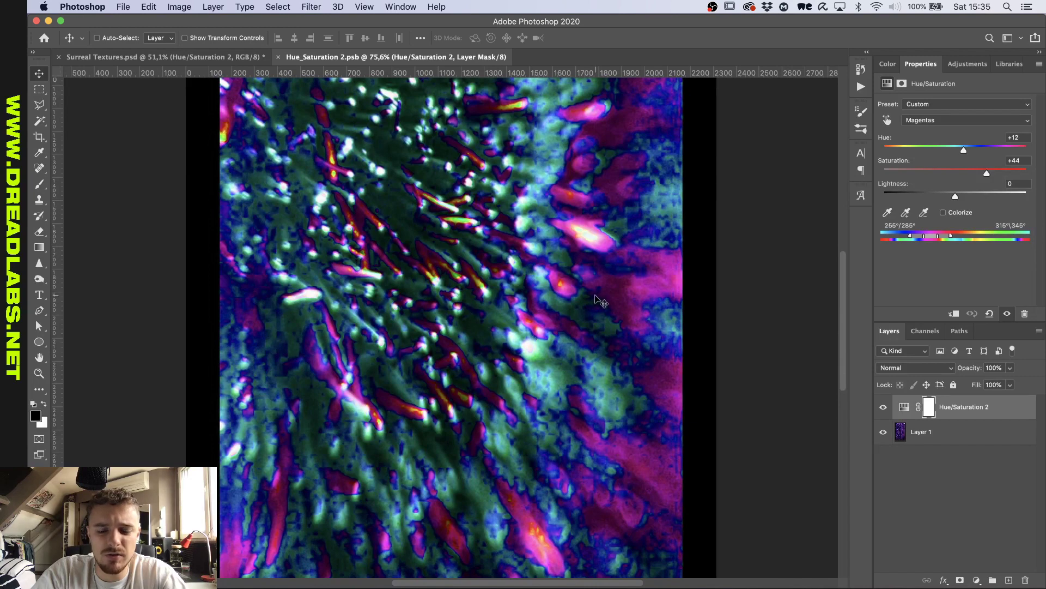
pyautogui.scroll(-3, 537, 296)
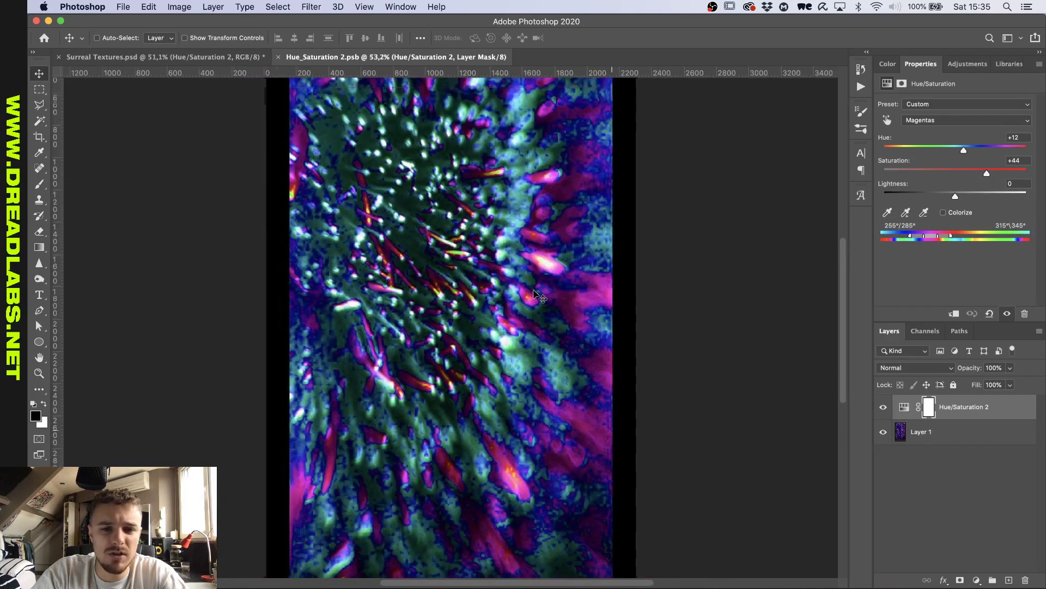
# Step: Close Hue_Saturation 2.psb and compare Closeup3's Gaussian Blur and Add Noise filters off and on
pyautogui.click(278, 57)
pyautogui.hscroll(4, 605, 303)
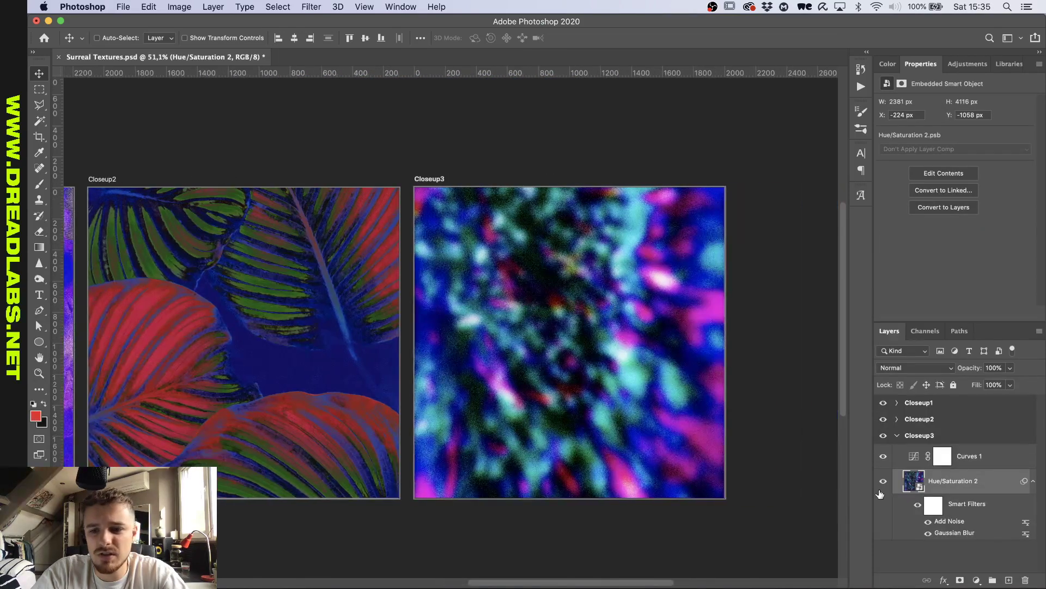
pyautogui.click(929, 533)
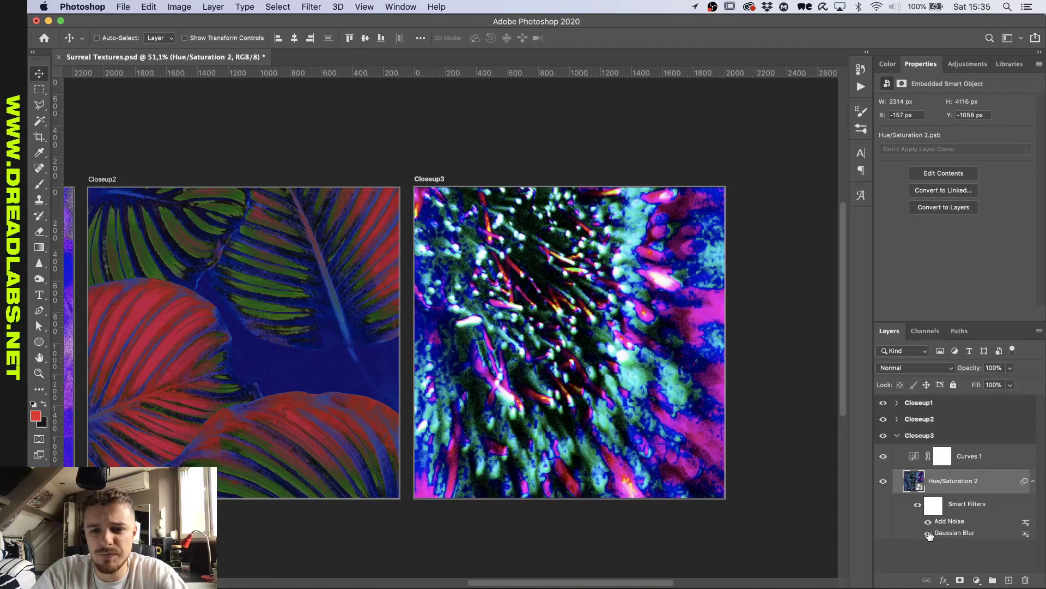
pyautogui.click(929, 534)
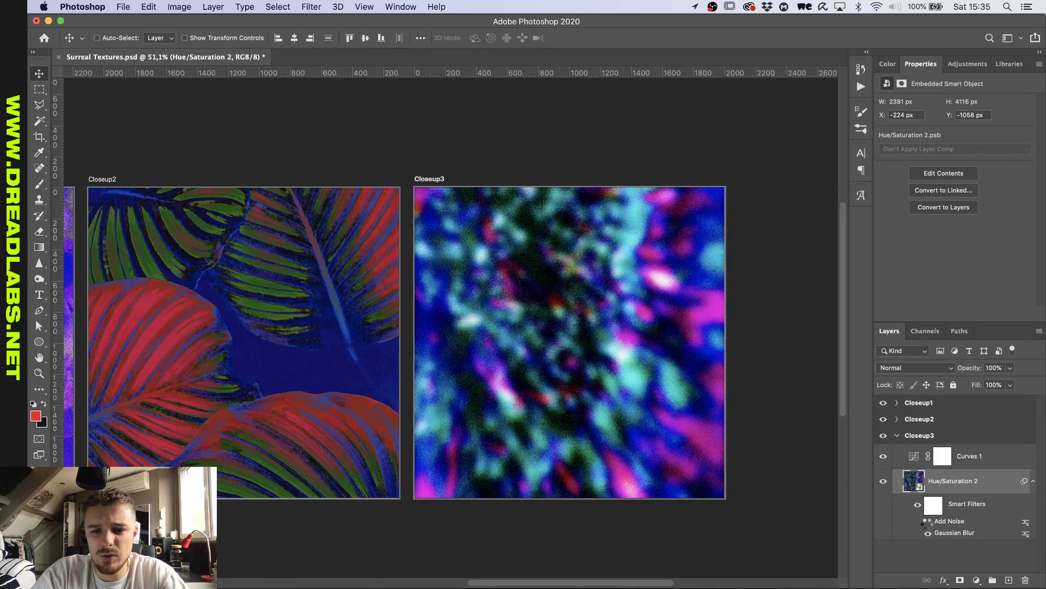
pyautogui.click(928, 521)
pyautogui.hscroll(1, 656, 438)
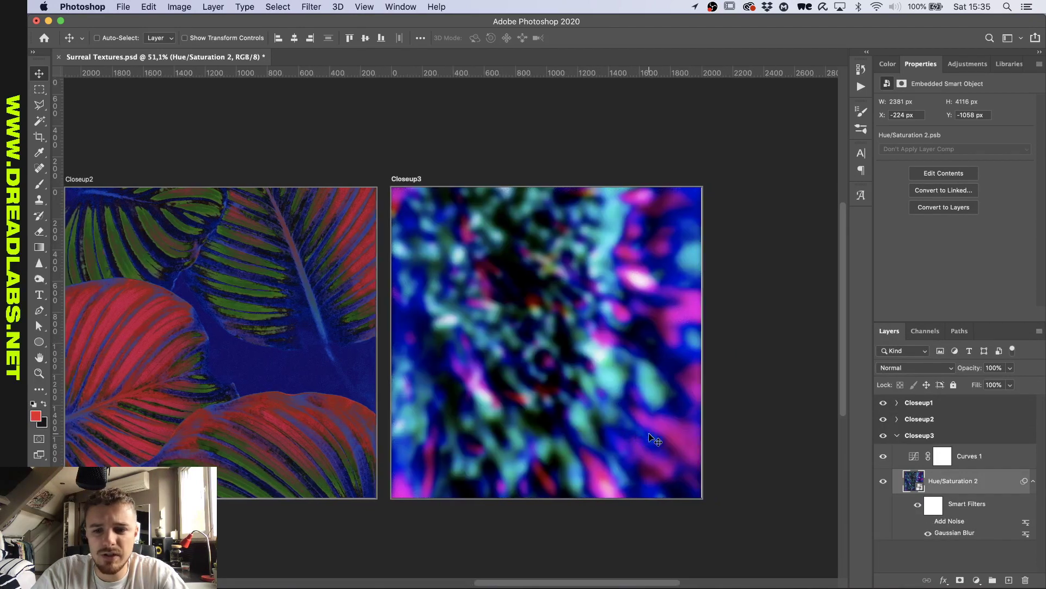
pyautogui.click(928, 521)
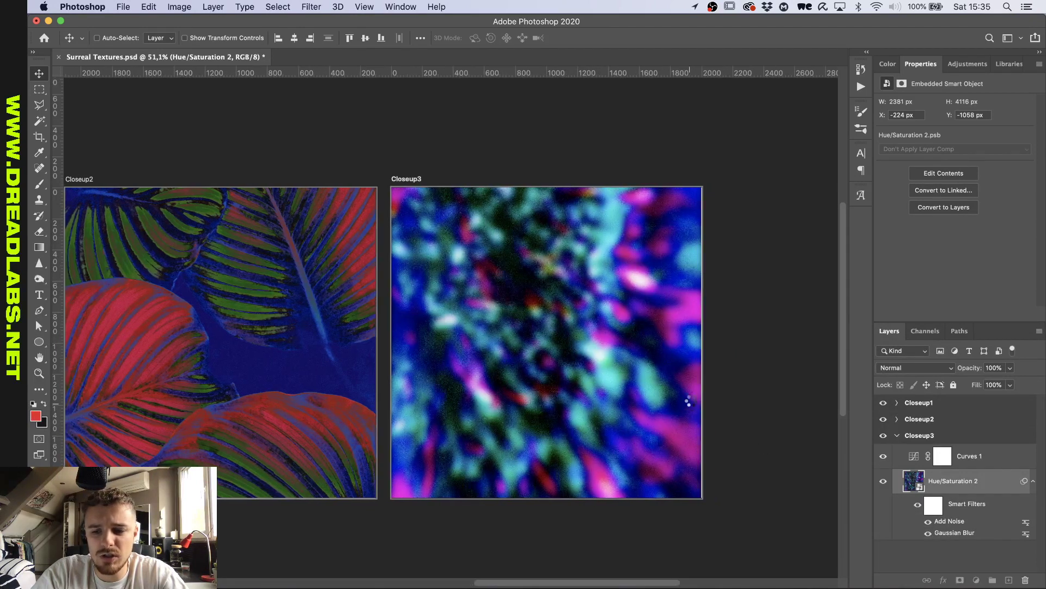
# Step: Show Curves 1's brightening RGB curve and compare Closeup3 with it off and on
pyautogui.hscroll(2, 539, 283)
pyautogui.hscroll(1, 538, 283)
pyautogui.scroll(2, 539, 284)
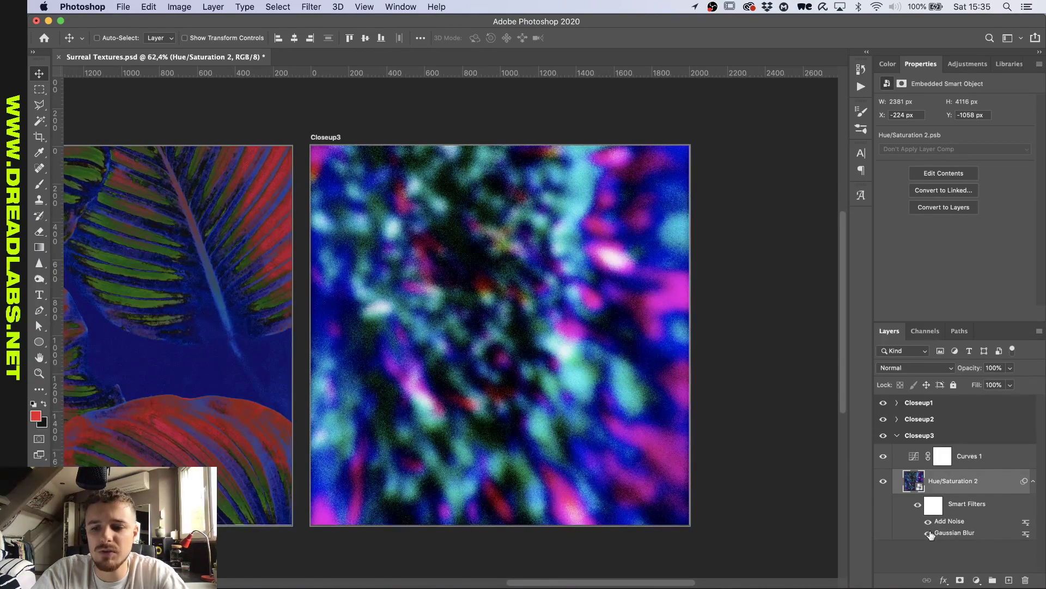
pyautogui.click(943, 456)
pyautogui.click(934, 119)
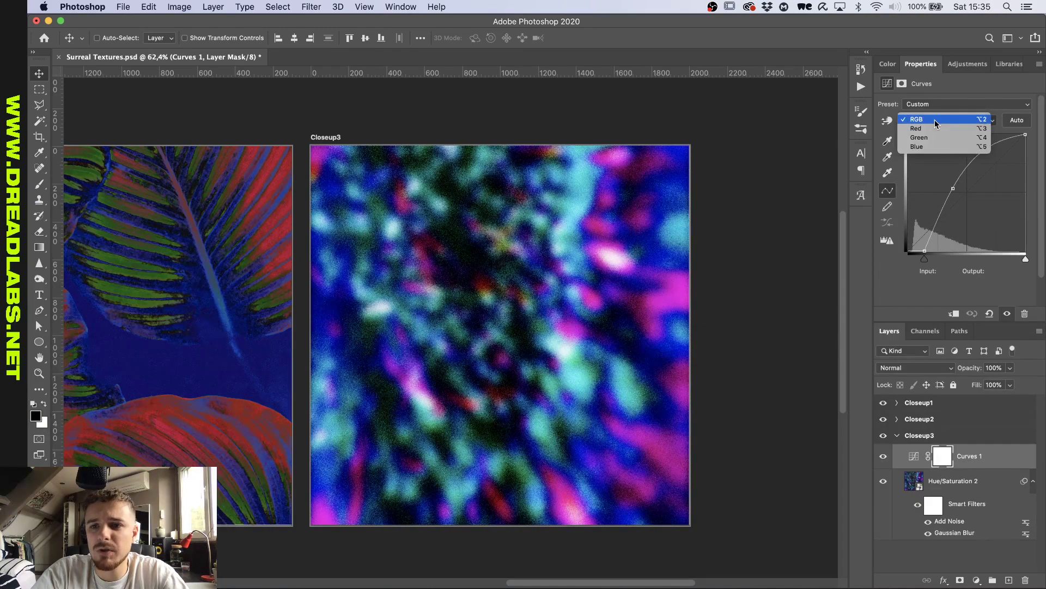
pyautogui.click(934, 119)
pyautogui.click(883, 455)
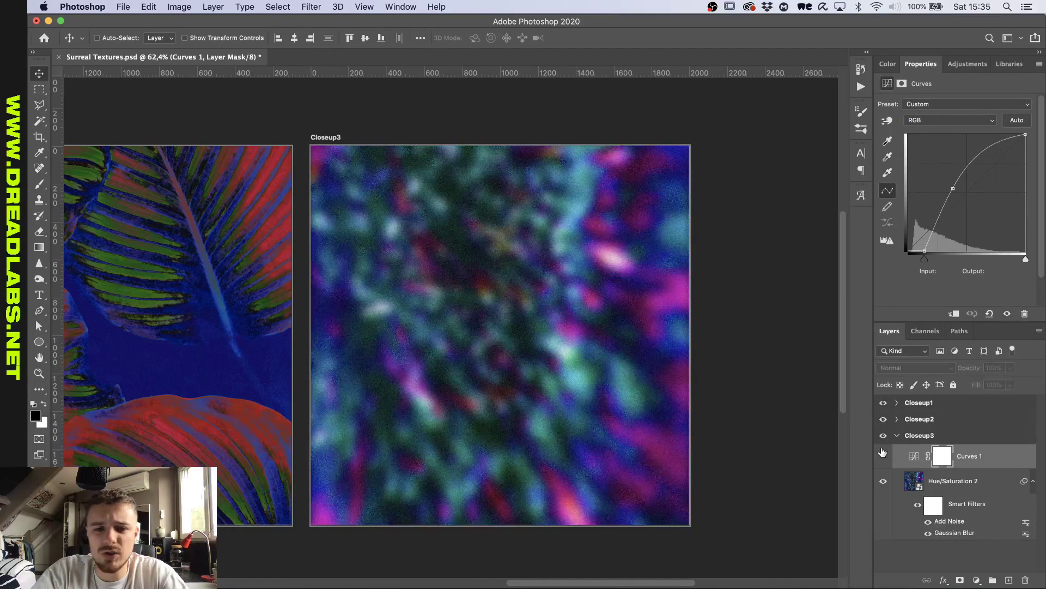
pyautogui.click(883, 456)
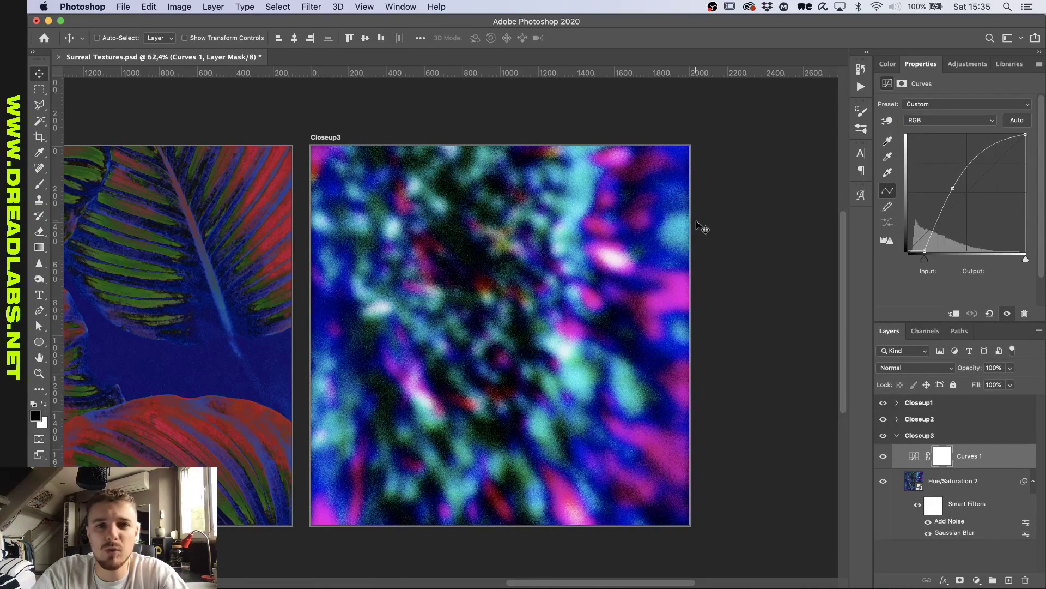
pyautogui.scroll(-3, 701, 226)
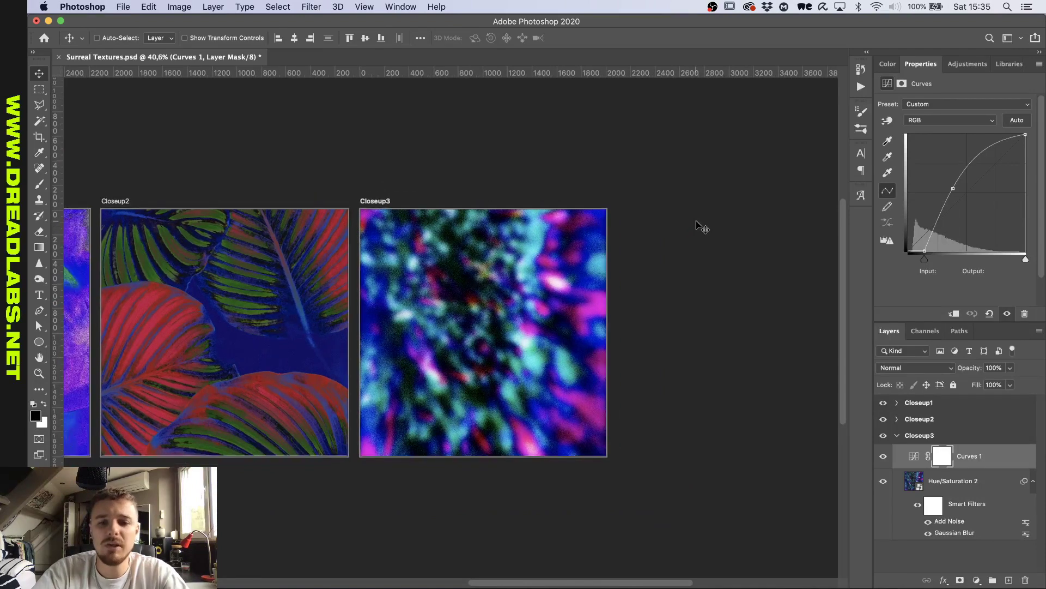
# Step: Fit Closeup1, Closeup2 and Closeup3 on screen together with Cmd+0
pyautogui.press('super+0')
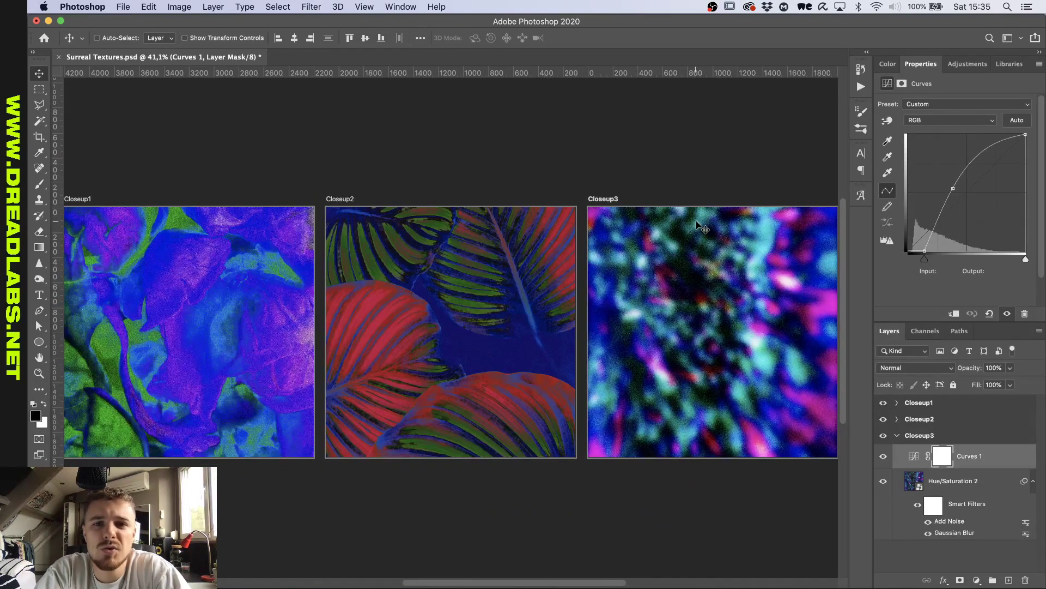